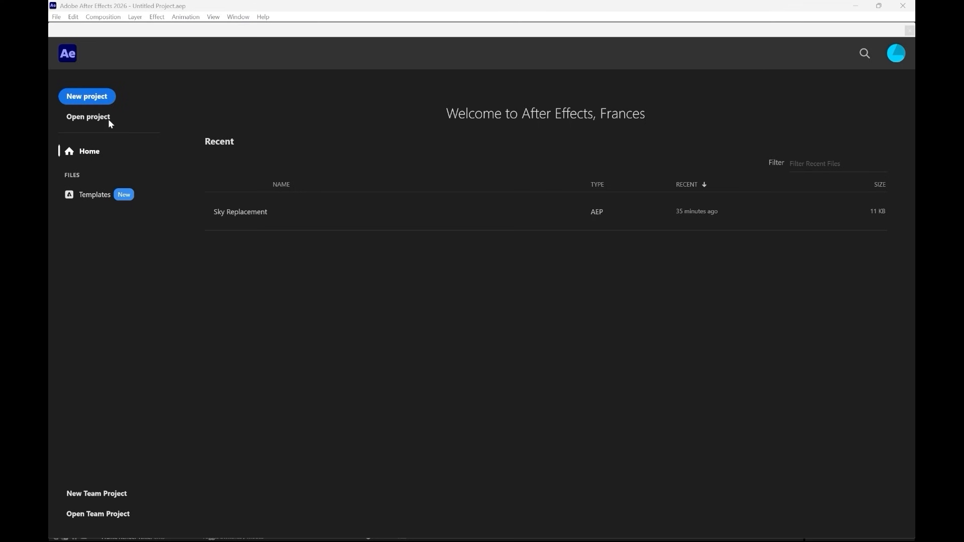
Create a new project and reset the Default workspace to its saved layout.
click(84, 98)
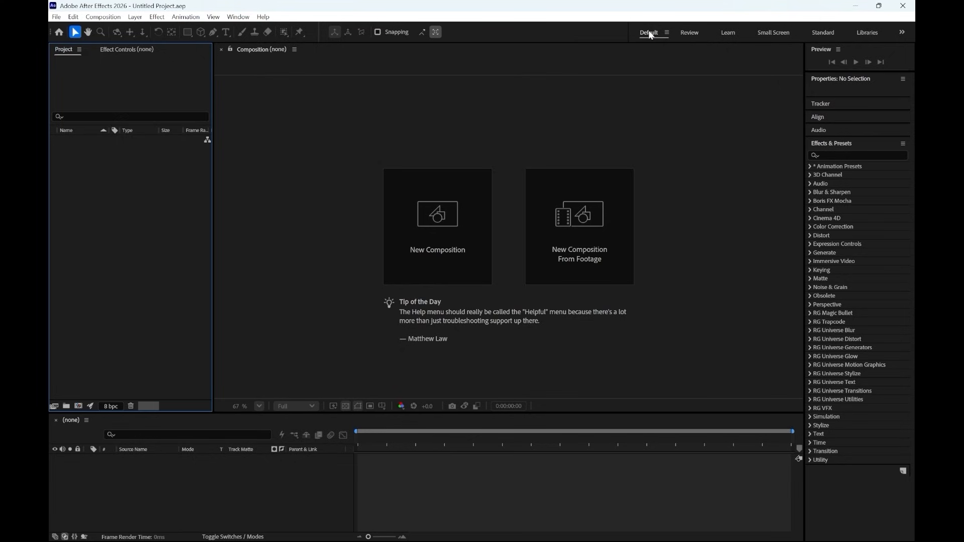
click(239, 17)
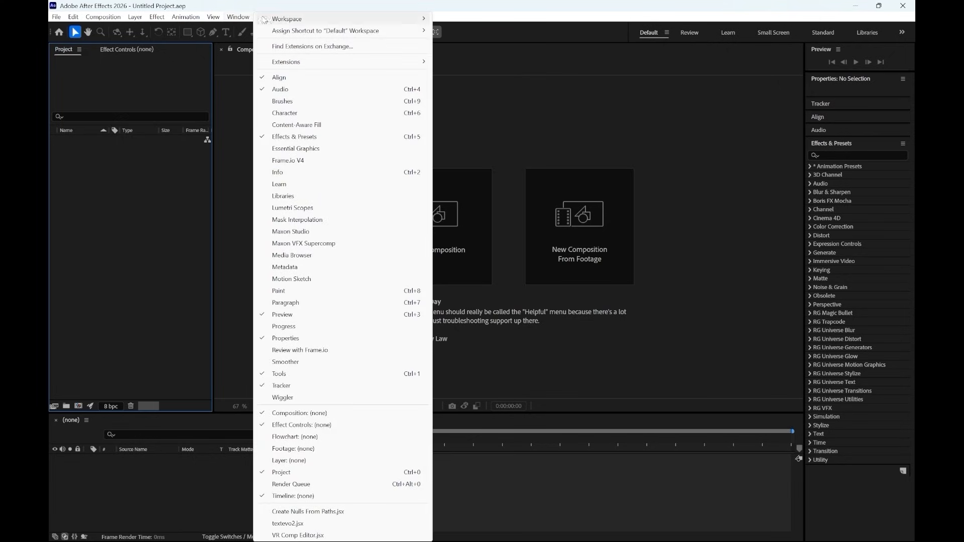
mouse_move(292, 18)
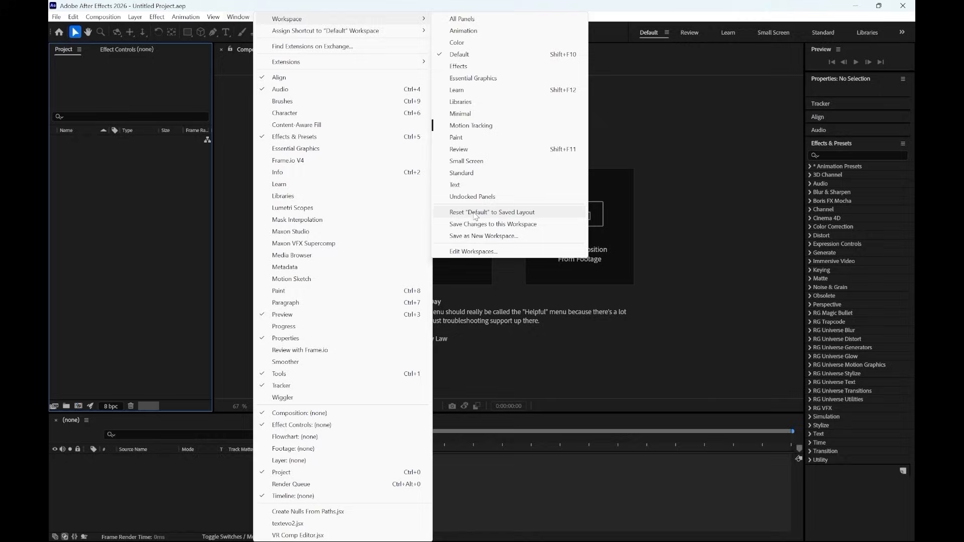
click(510, 216)
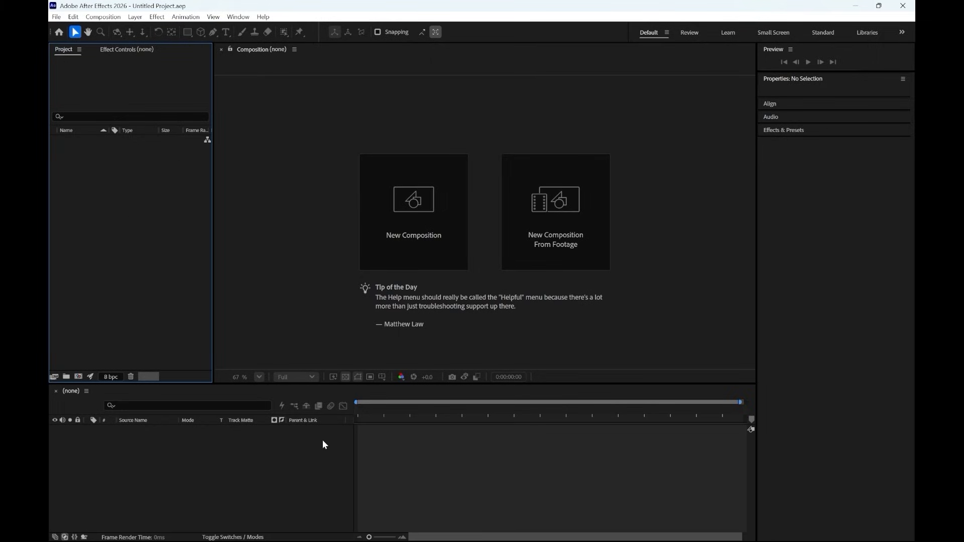
Extract the Sky Replacement Tutorial zip in the Downloads folder using File Explorer, replacing existing files, and return to After Effects.
mouse_move(420, 536)
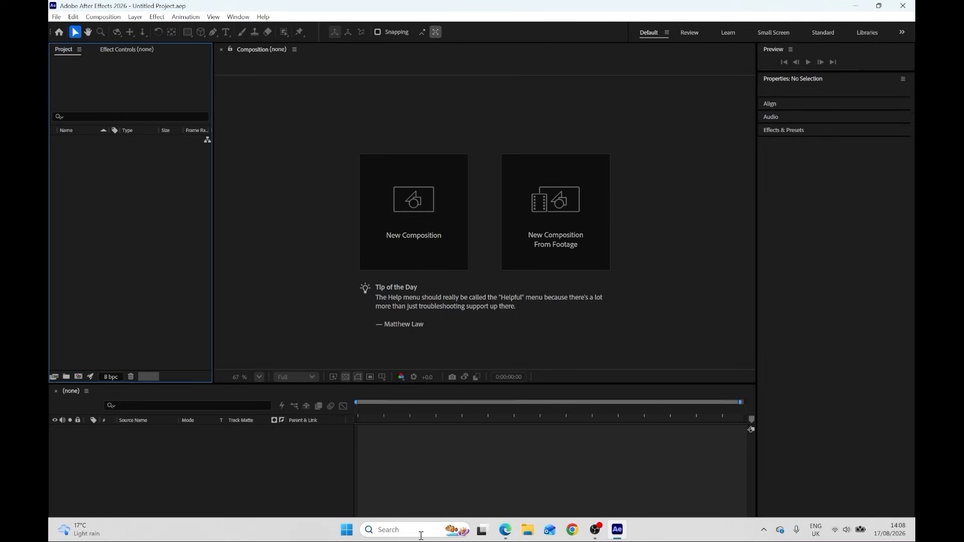
click(527, 536)
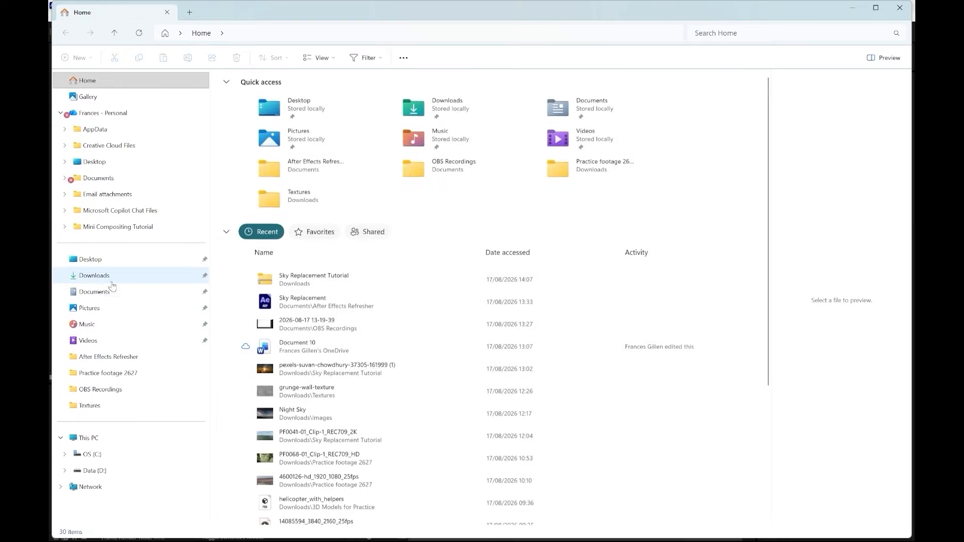
click(105, 277)
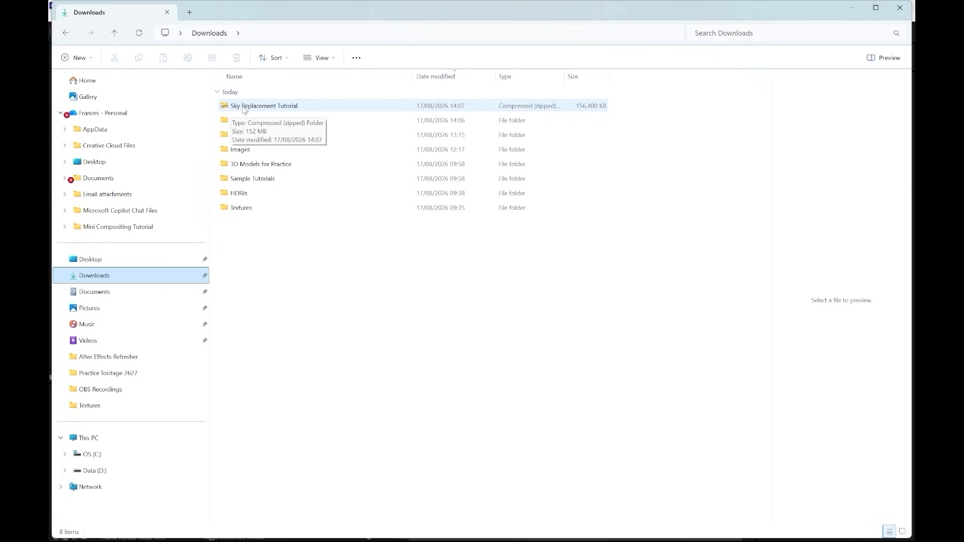
right_click(289, 106)
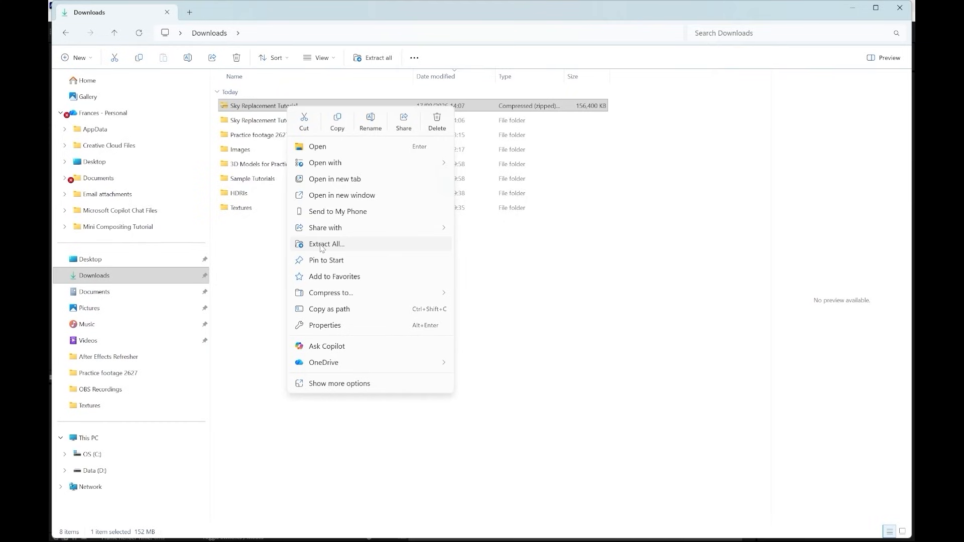
click(350, 249)
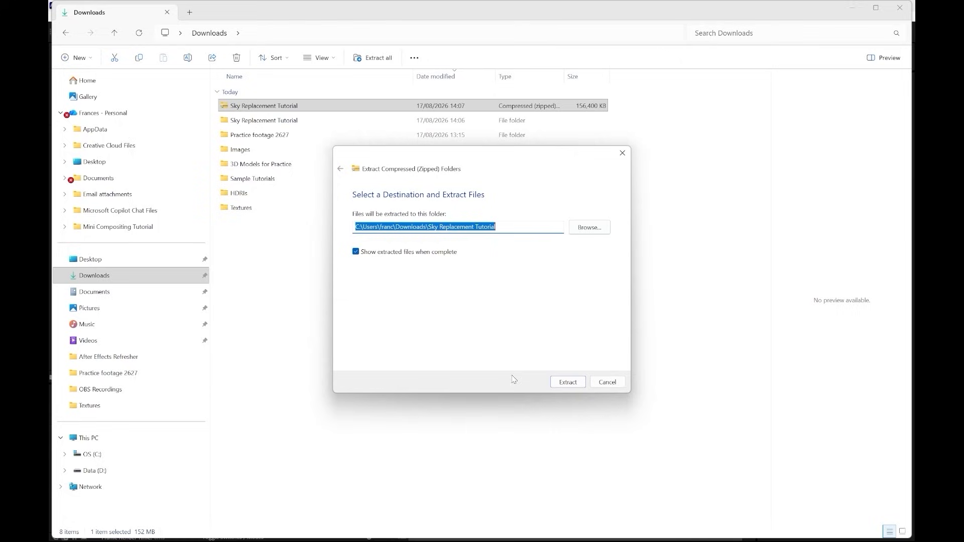
click(578, 385)
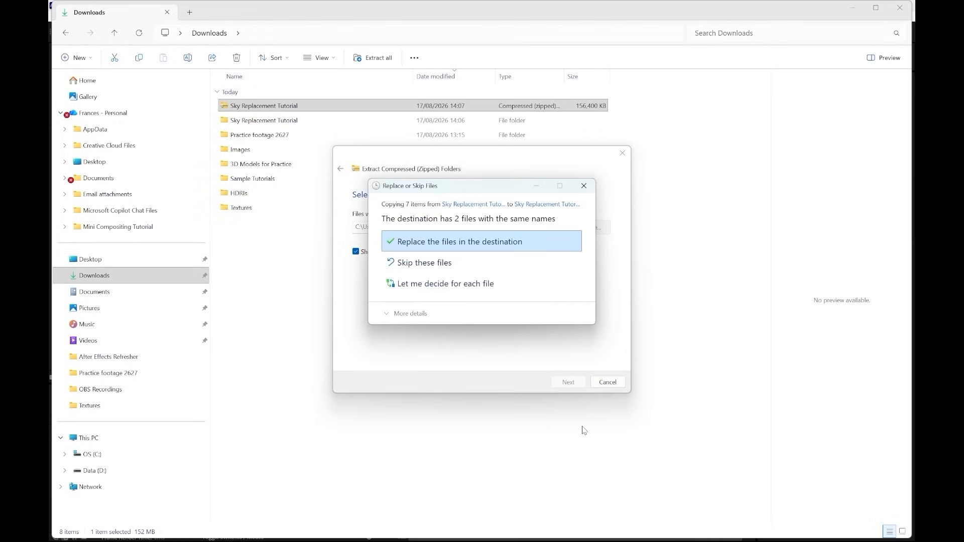
click(489, 245)
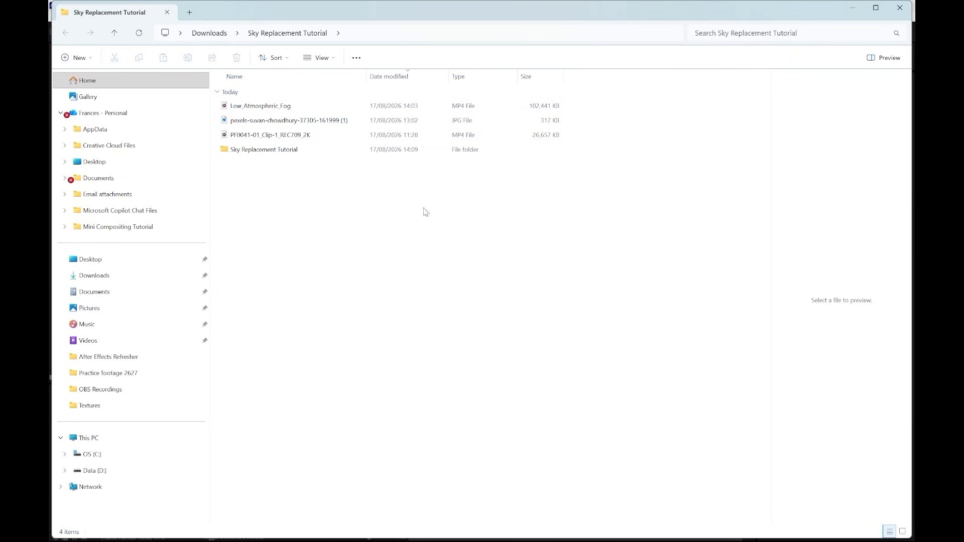
click(898, 8)
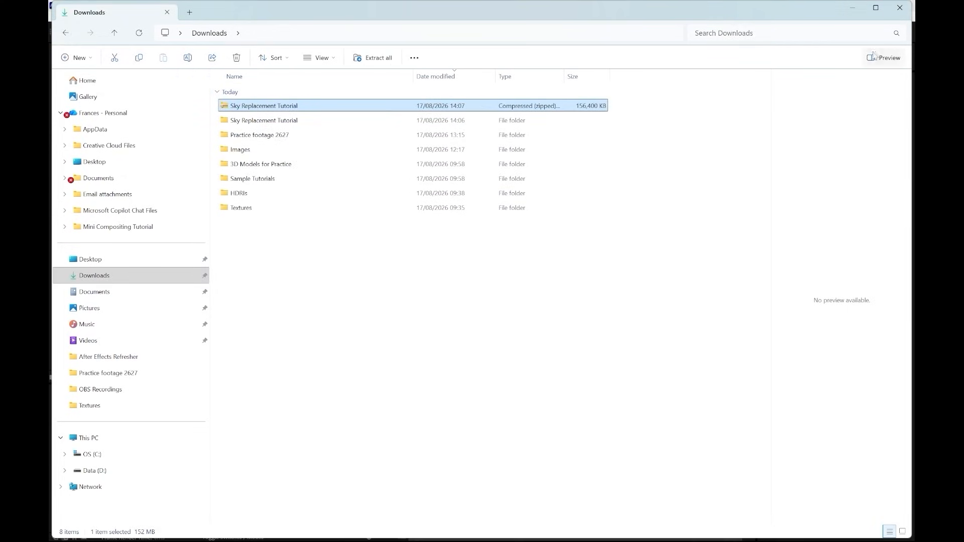
click(901, 8)
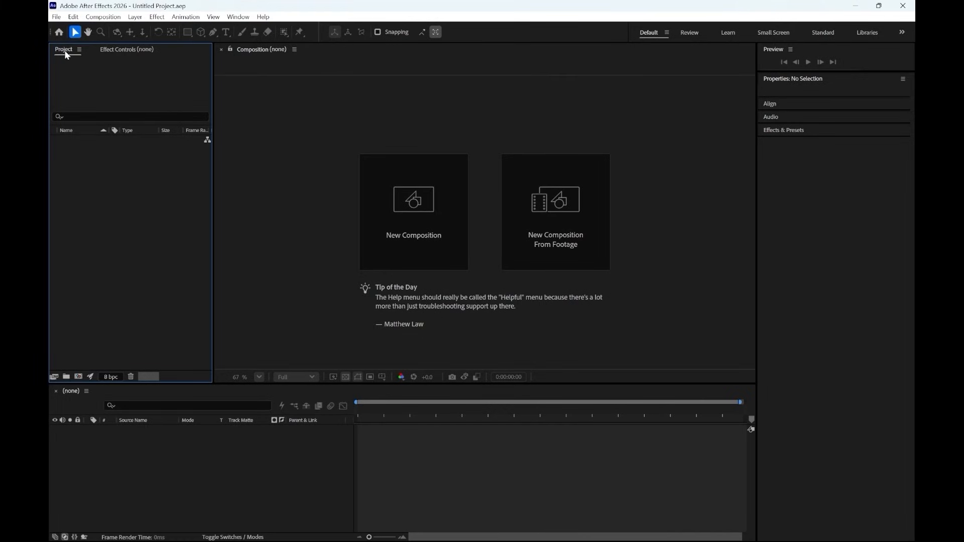
Import Low_Atmospheric_Fog, the pexels JPG image and PF0041-01_Clip-1_REC709_2K from the Sky Replacement Tutorial folder as footage.
double_click(135, 213)
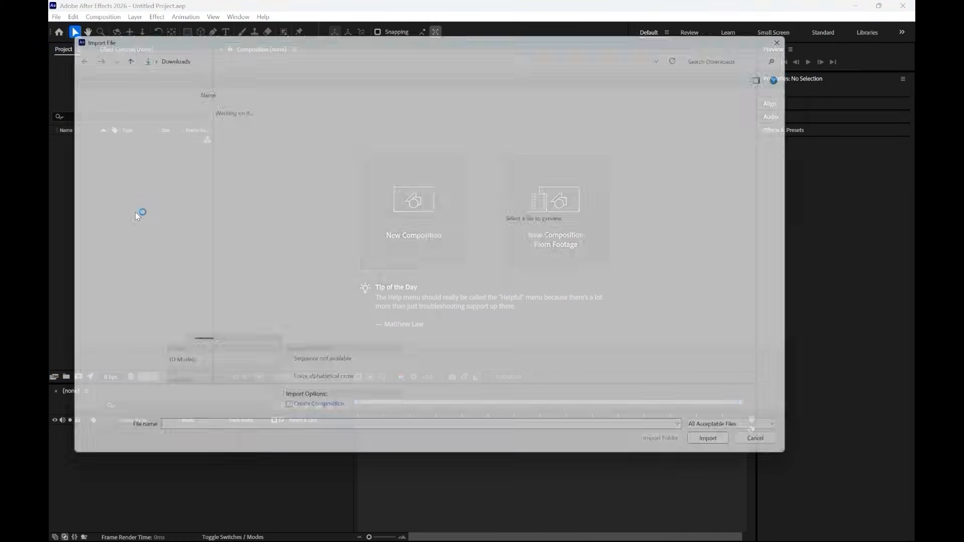
double_click(232, 117)
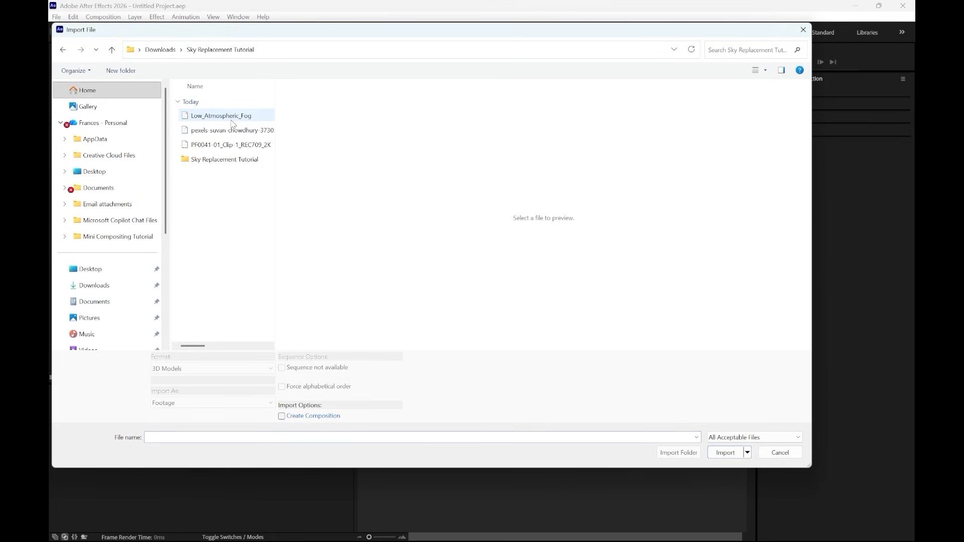
click(234, 117)
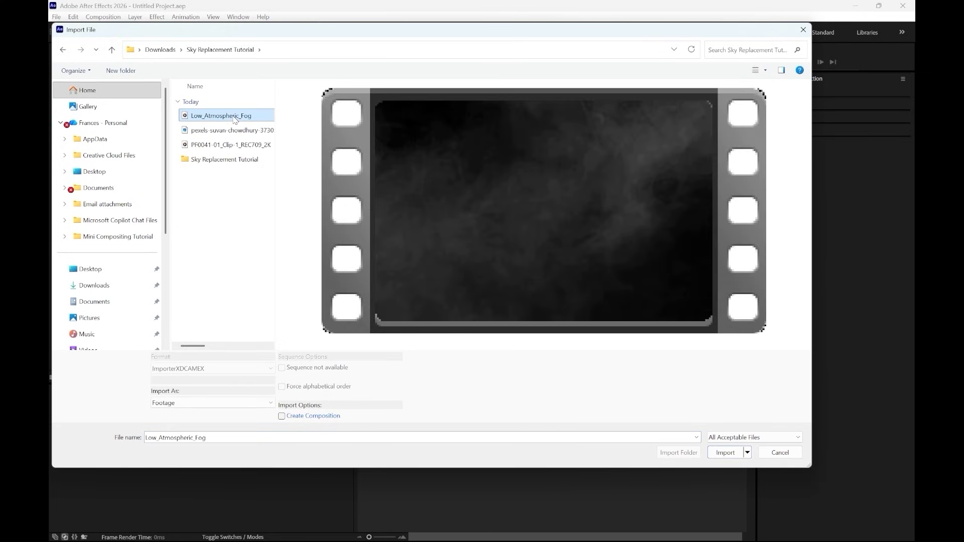
shift+click(249, 145)
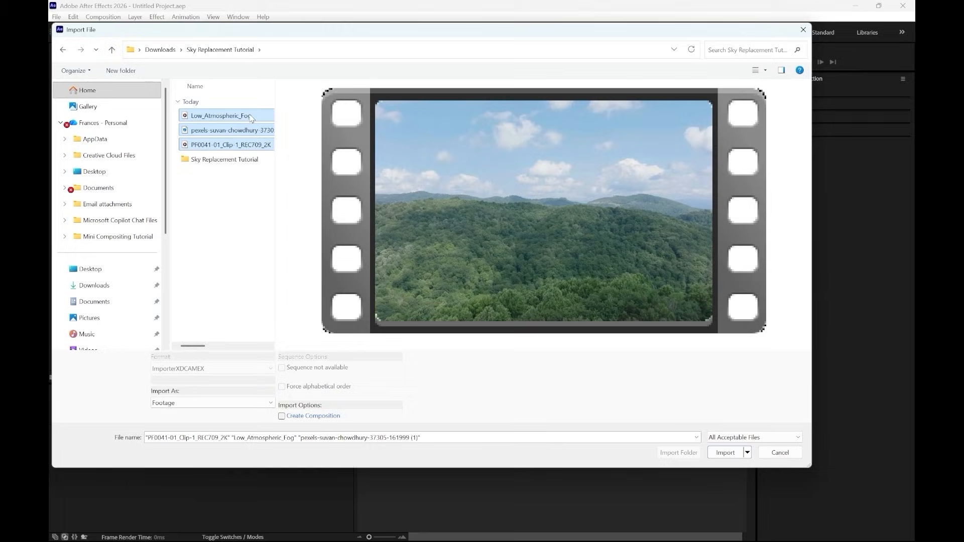
click(216, 118)
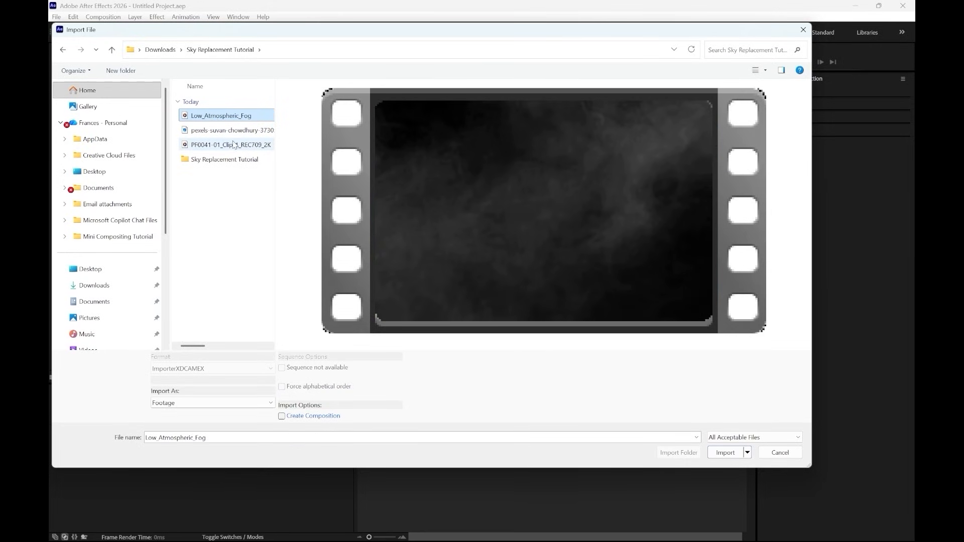
ctrl+click(232, 132)
ctrl+click(231, 145)
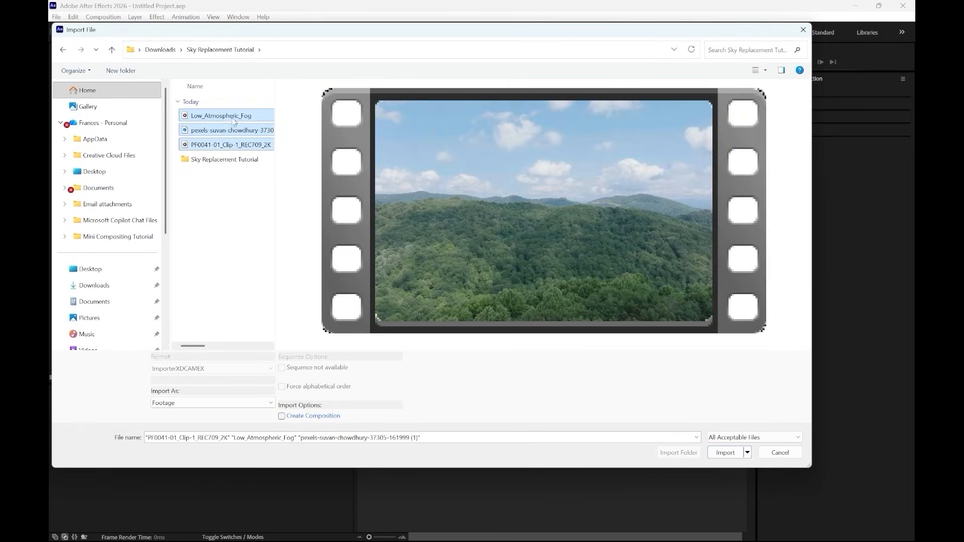
click(726, 453)
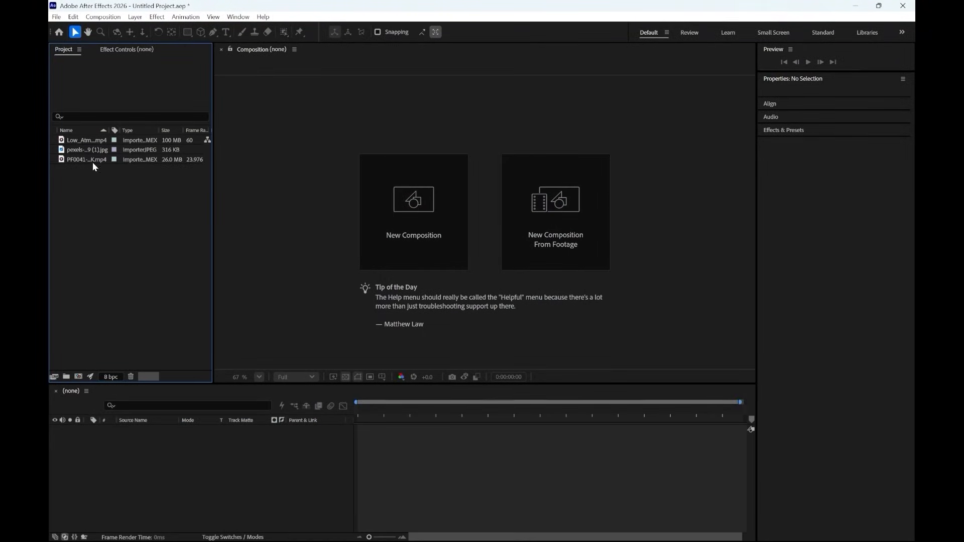
Create a new composition from the PF0041-01_Clip-1_REC709_2K.mp4 footage.
click(93, 161)
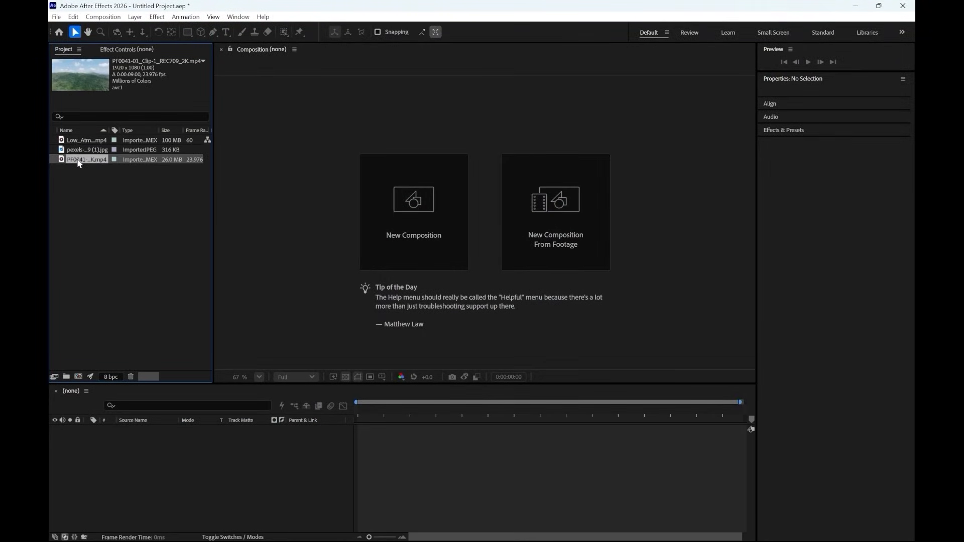
drag(79, 163, 82, 381)
drag(80, 375, 80, 376)
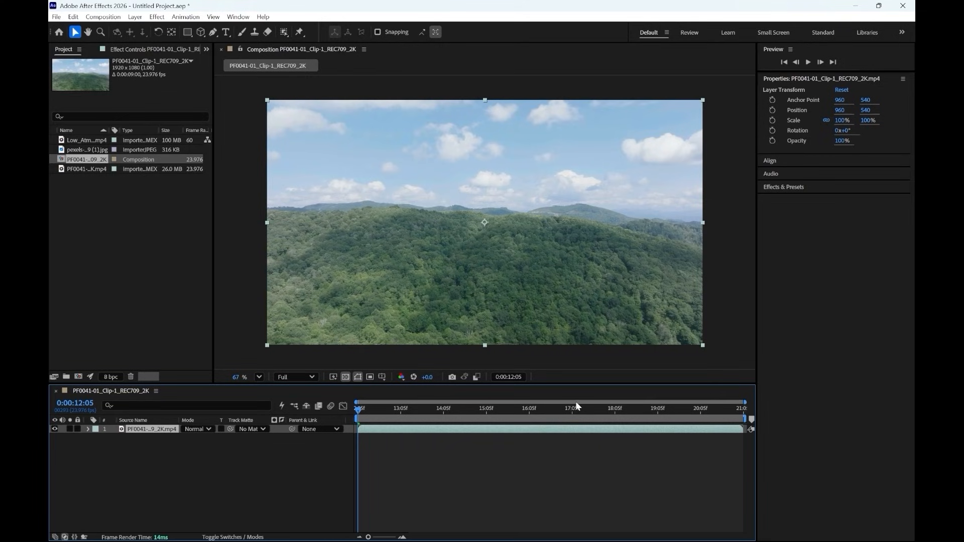
End the work area at 0:00:20:04, trim the composition to it and return the playhead to the start.
drag(359, 412, 699, 429)
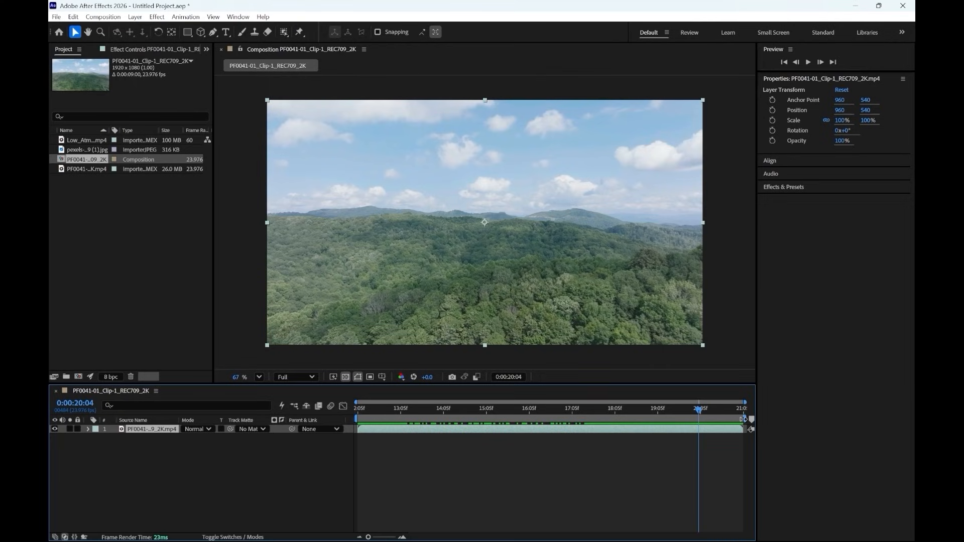
drag(744, 419, 696, 422)
right_click(692, 422)
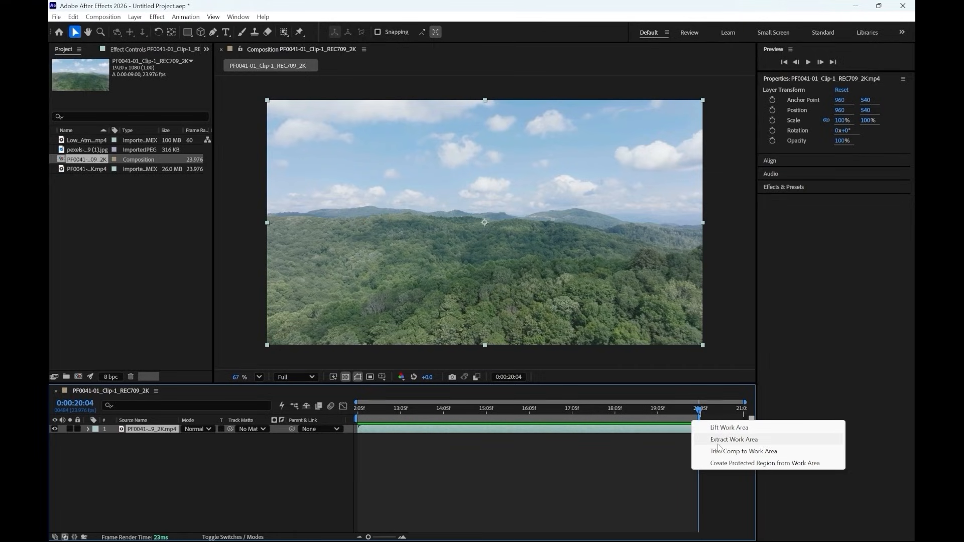
click(772, 452)
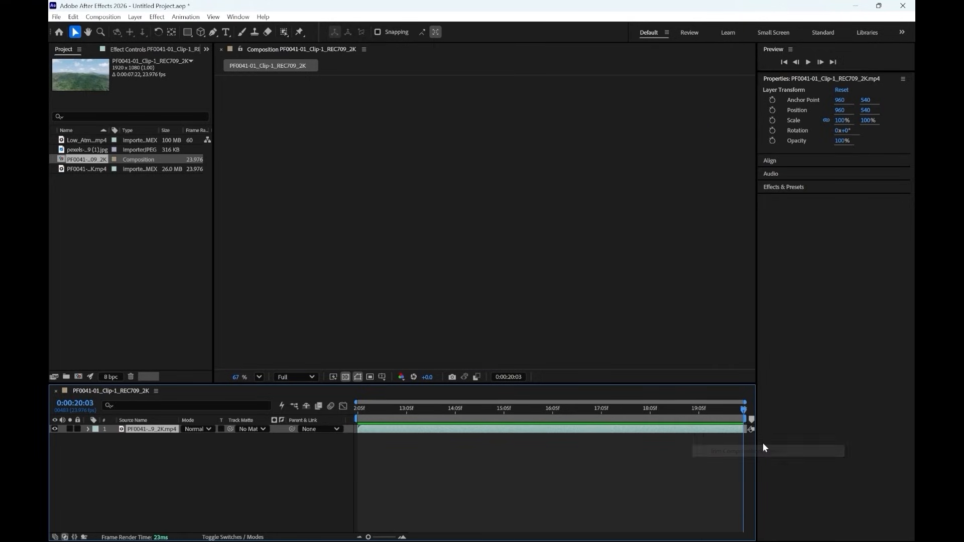
drag(591, 408, 271, 420)
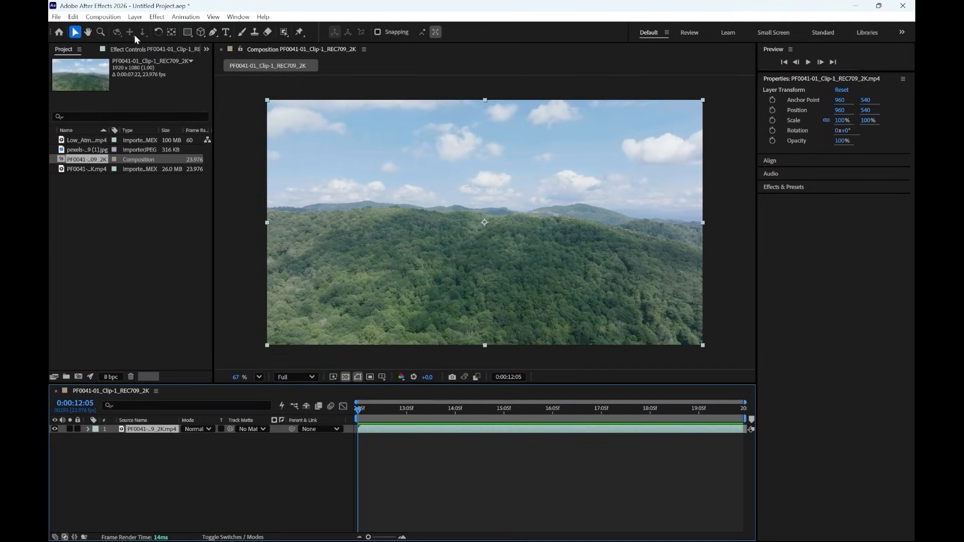
Activate the Quick Selection Tool and open the forest clip layer in an enlarged Layer viewer.
click(283, 34)
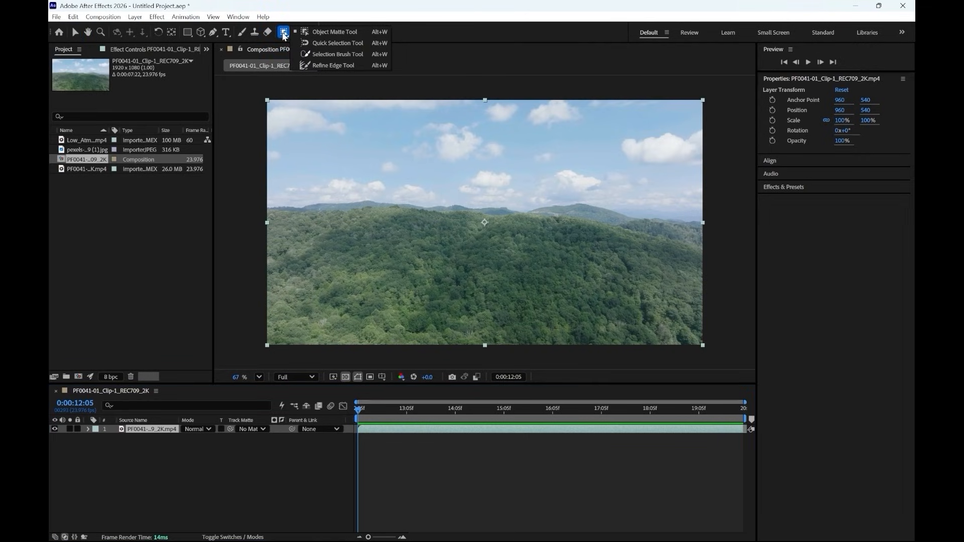
click(332, 43)
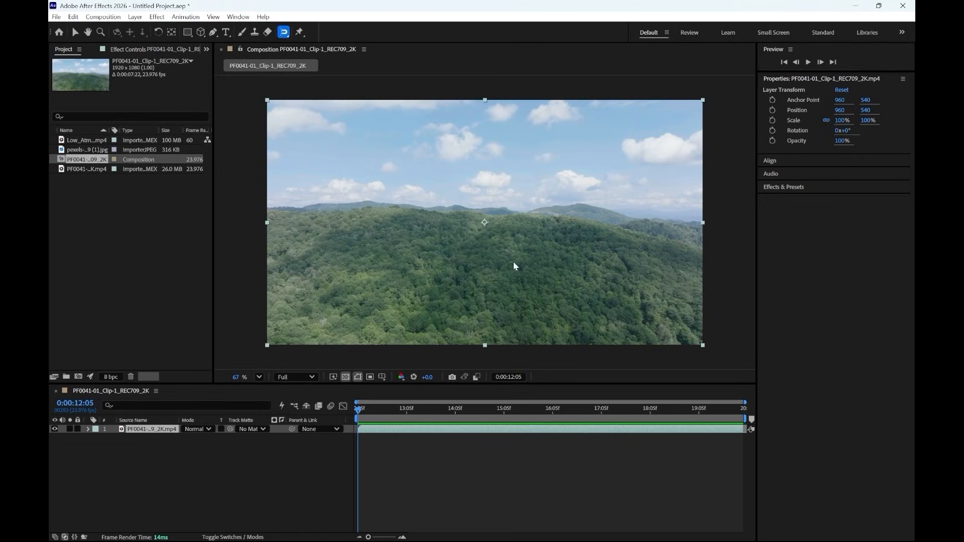
double_click(152, 430)
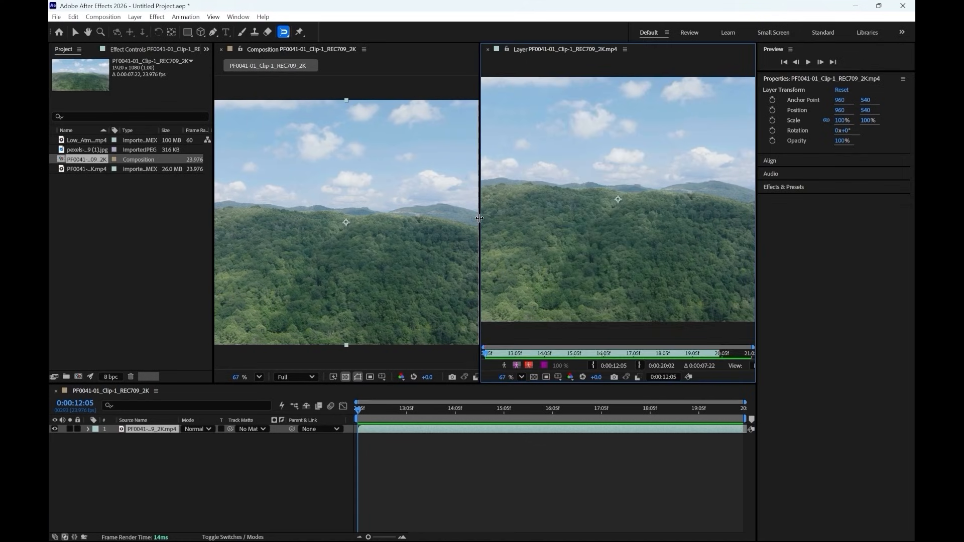
drag(478, 221, 184, 252)
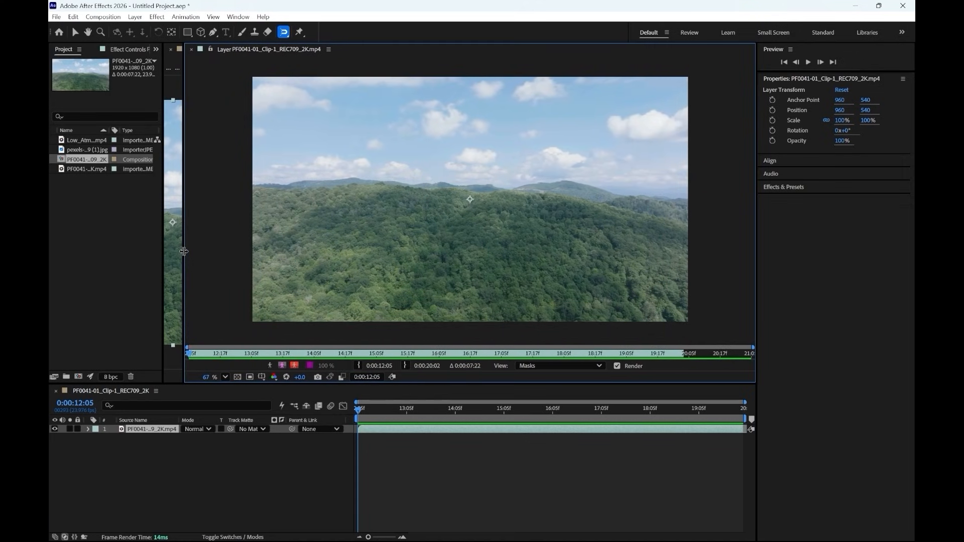
mouse_move(183, 217)
mouse_down()
mouse_move(294, 219)
mouse_move(183, 220)
mouse_move(192, 221)
mouse_up()
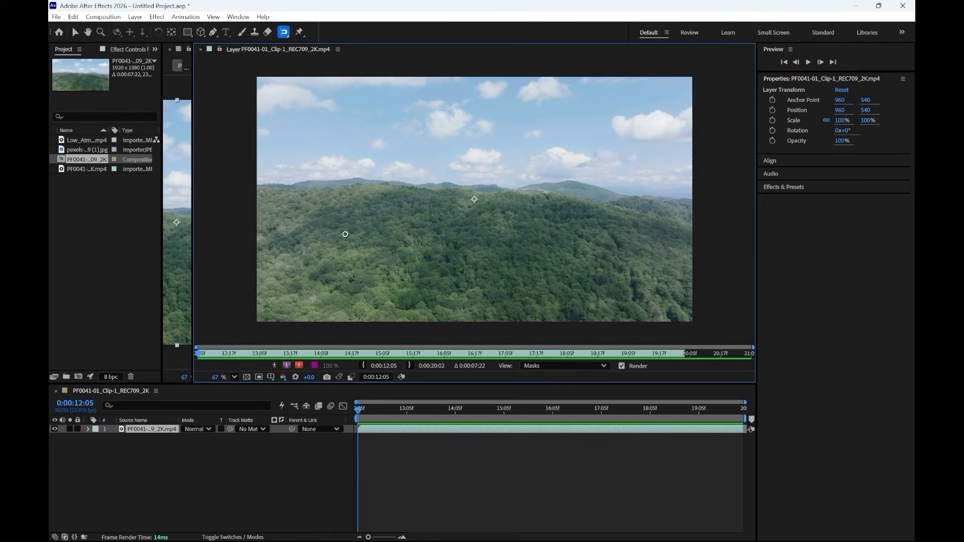
Enlarge the selection brush and paint over the forested hills to select everything below the skyline.
ctrl+drag(345, 234, 362, 235)
mouse_move(266, 201)
mouse_down()
mouse_move(602, 206)
mouse_move(704, 217)
mouse_move(715, 271)
mouse_move(677, 305)
mouse_up()
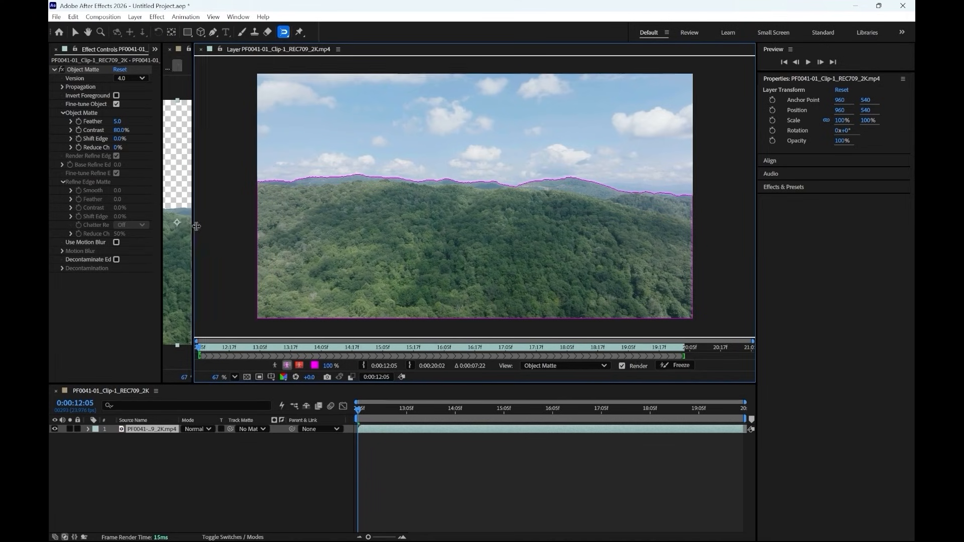
Check the hills cutout in the Composition viewer and play the layer to propagate the object matte through the clip.
drag(193, 226, 618, 232)
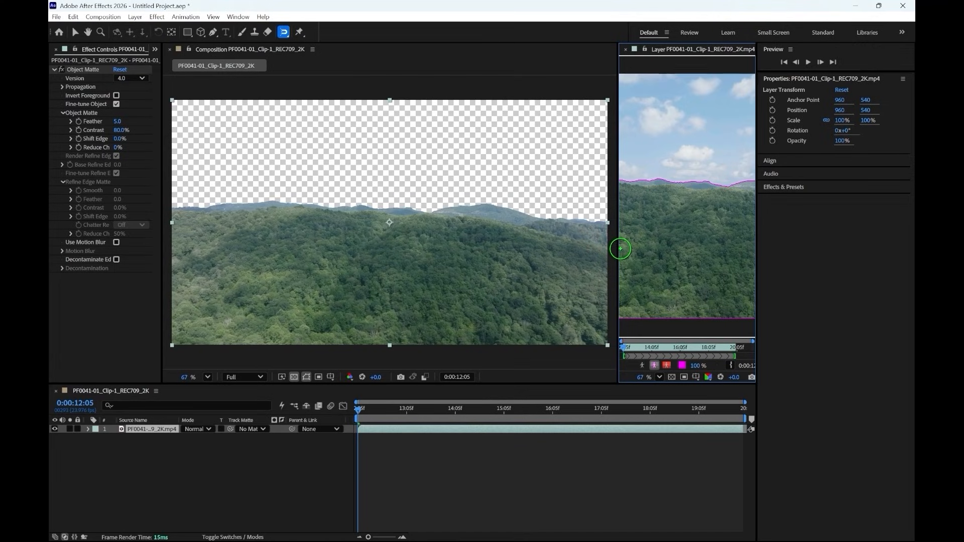
drag(618, 247, 206, 285)
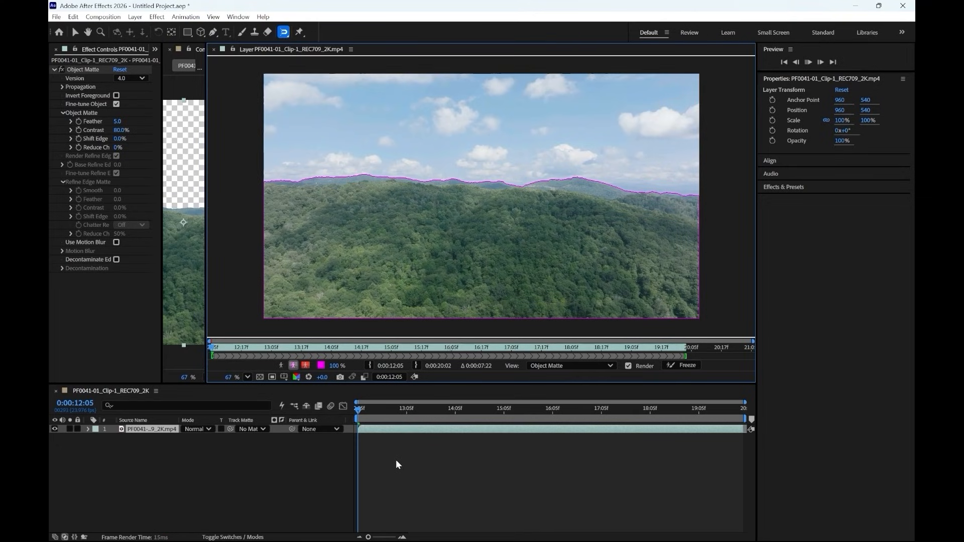
key(space)
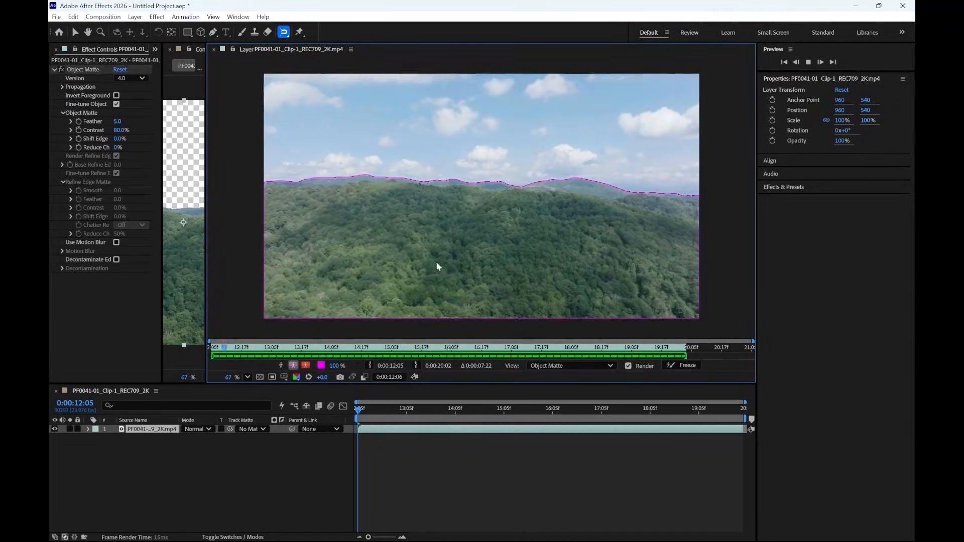
Stop the playback, enlarge the Composition viewer and scrub through the clip to 0:00:15:09 to check the hills cutout.
key(space)
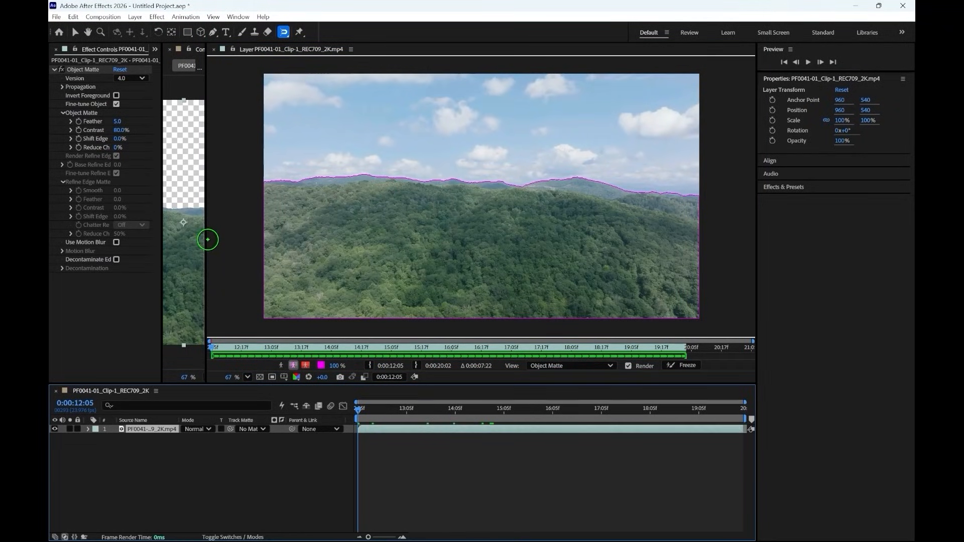
drag(203, 240, 637, 251)
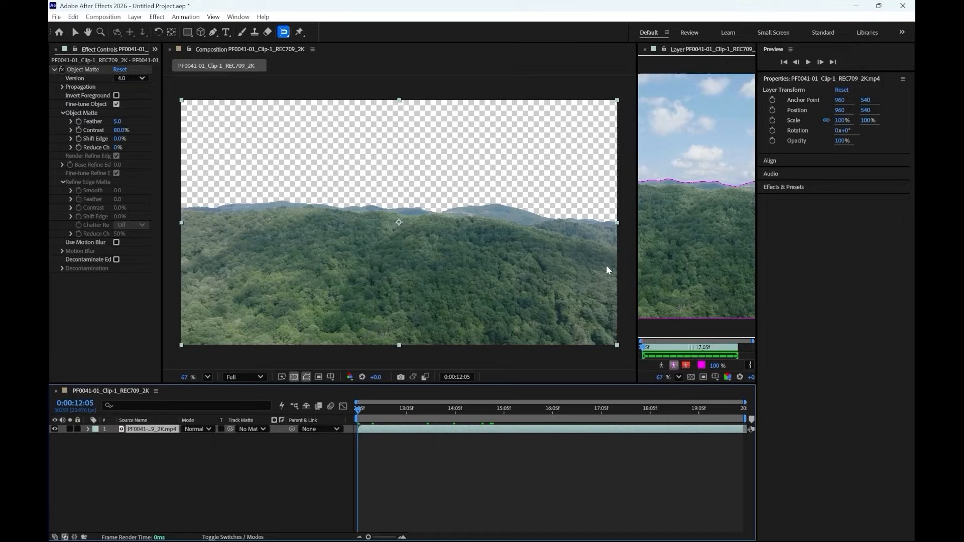
drag(359, 409, 547, 442)
click(513, 451)
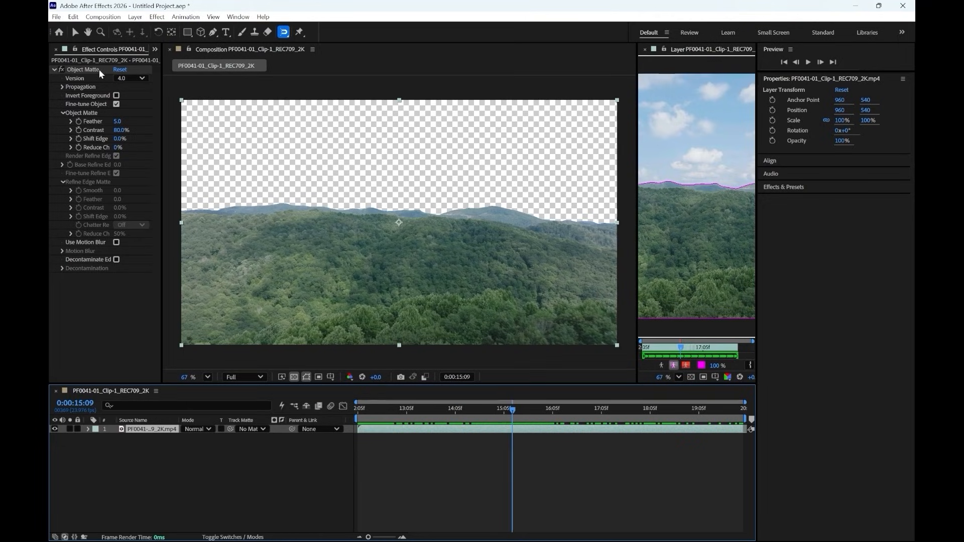
Set the Object Matte feather to 12 to soften the edge of the hills cutout.
click(117, 122)
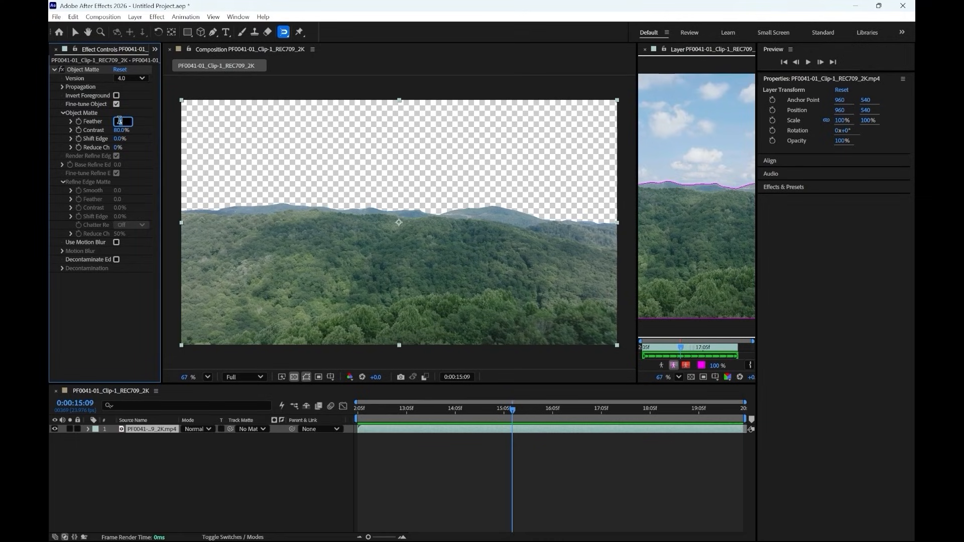
click(82, 327)
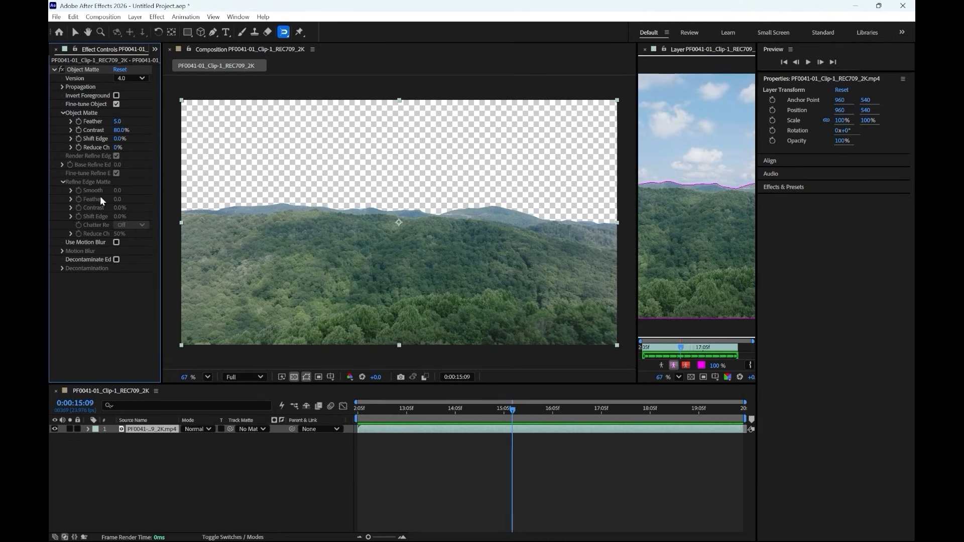
drag(117, 122, 191, 138)
click(119, 122)
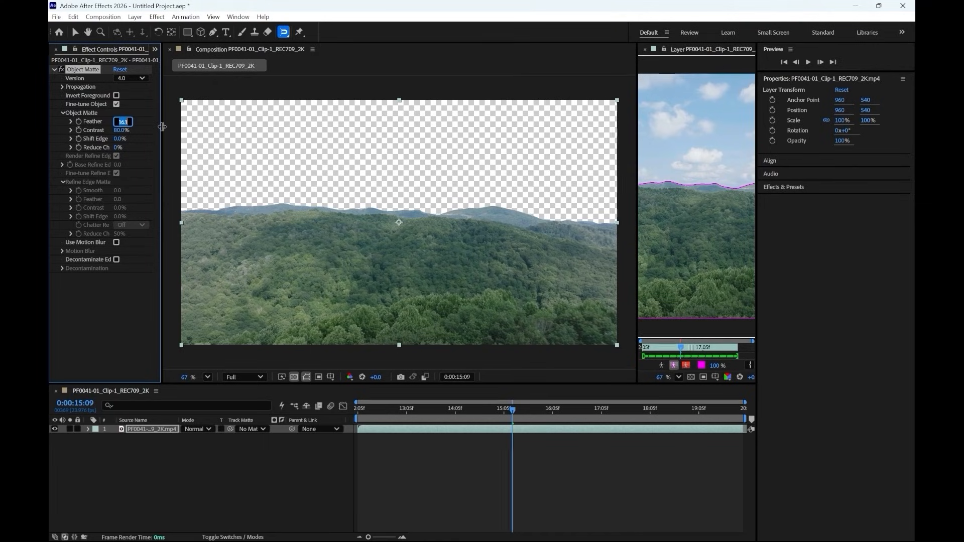
text(12)
key(Return)
drag(161, 211, 158, 210)
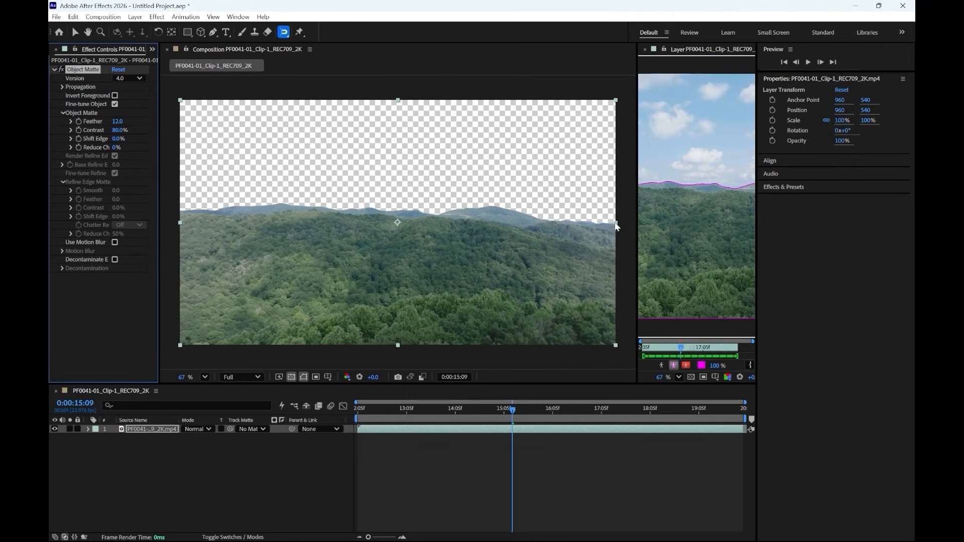
Freeze the object matte in the Layer viewer, close that viewer and scrub the composition to 0:00:16:08.
drag(637, 226, 209, 225)
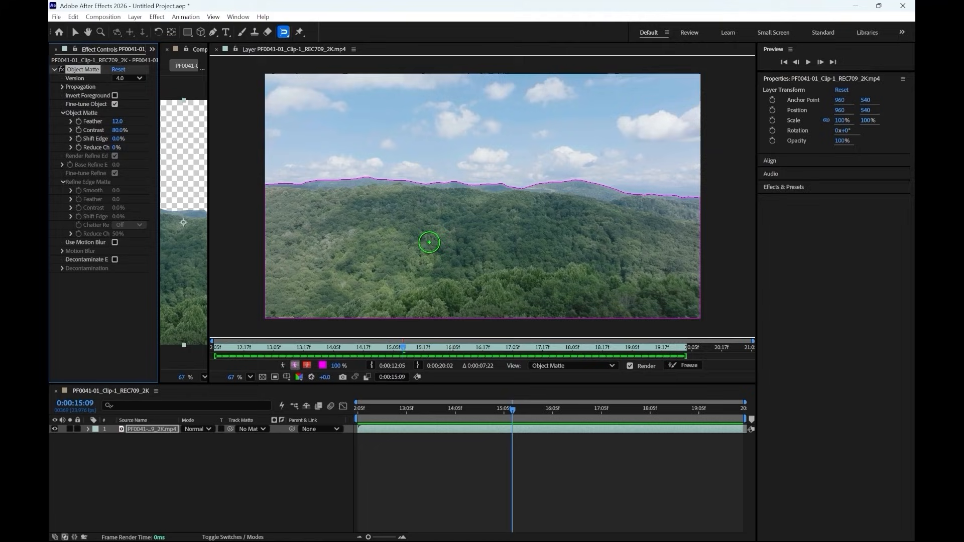
click(686, 367)
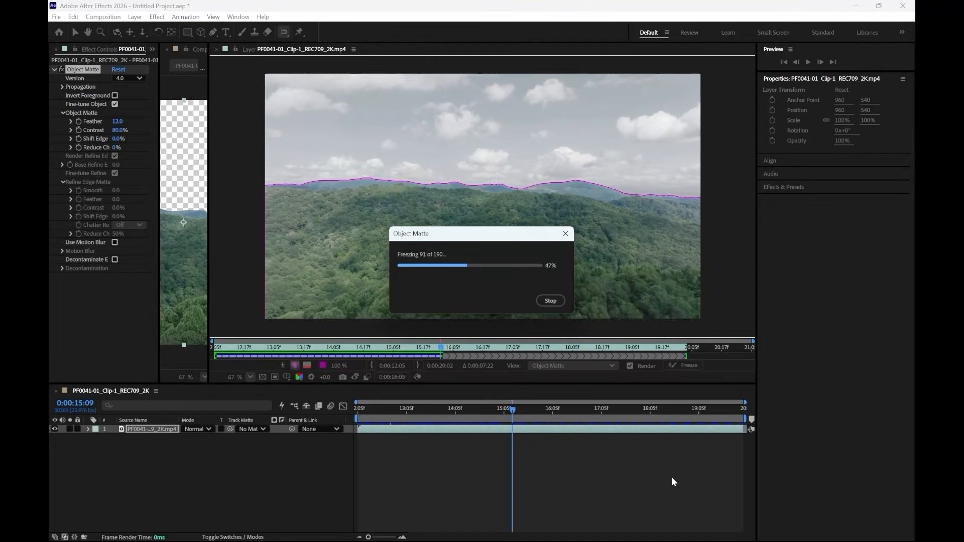
click(217, 49)
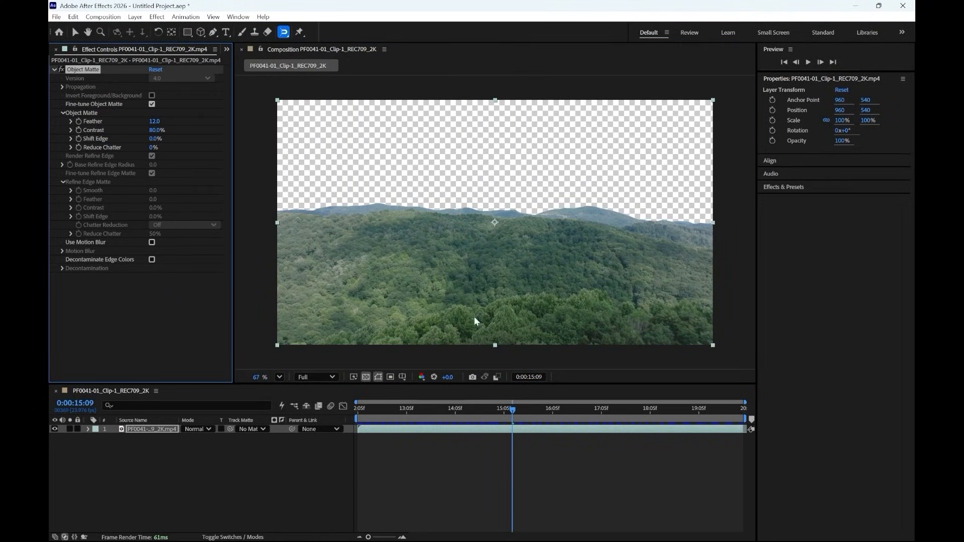
drag(514, 411, 545, 440)
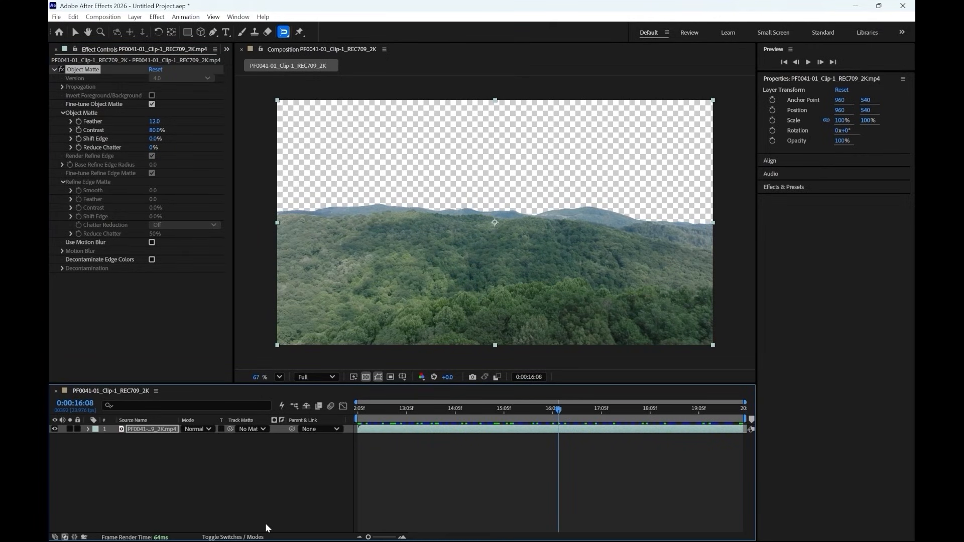
Add the sunset sky JPEG from the project files to the composition as a layer below the forest clip.
click(255, 491)
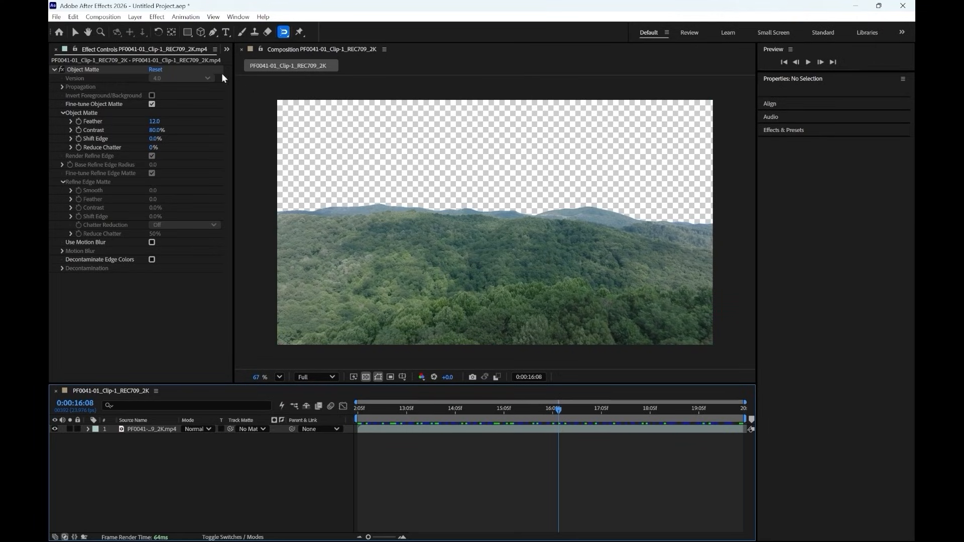
click(227, 49)
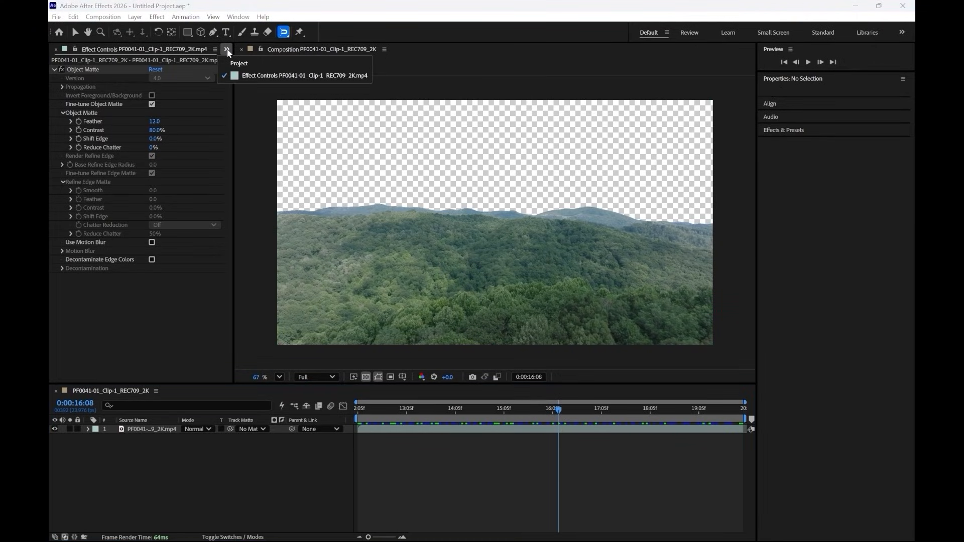
click(236, 65)
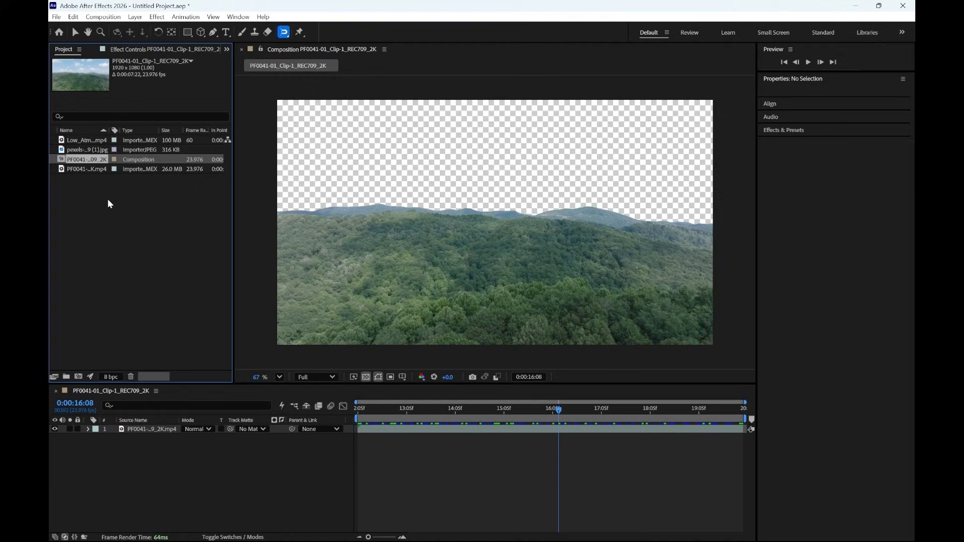
click(88, 150)
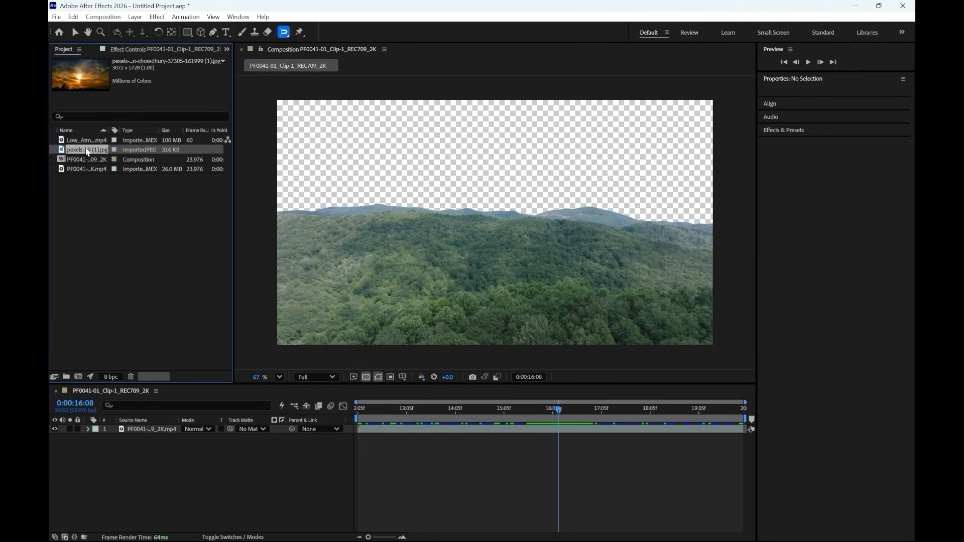
drag(86, 153, 147, 473)
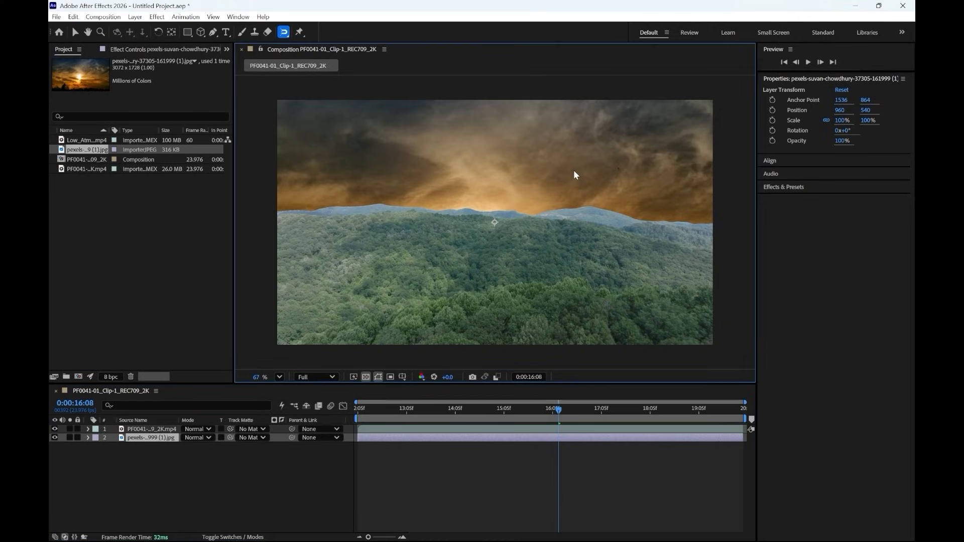
Scale the sunset image to about 79 by 77% and move it to about 729, 645, then fit the composition in the viewer.
scroll(574, 170, down, 2)
scroll(573, 170, down, 2)
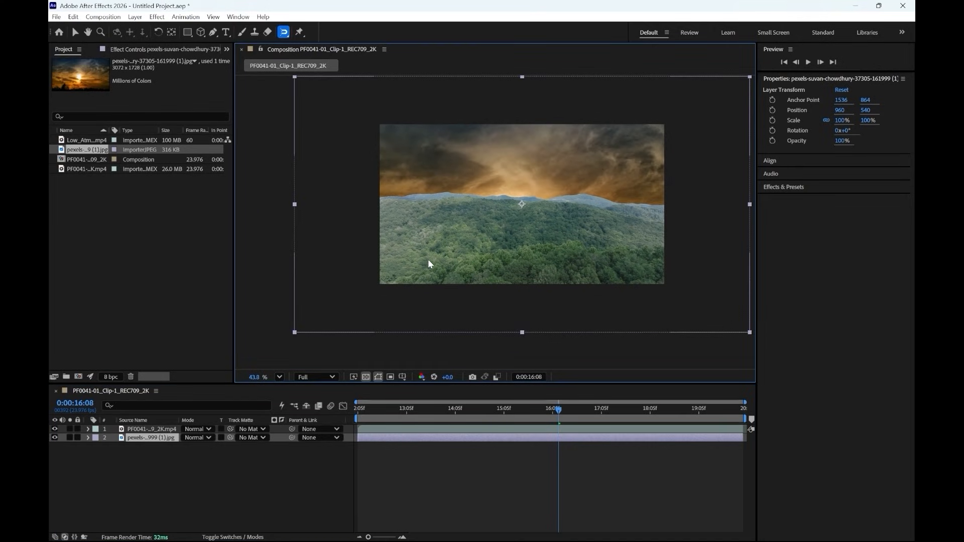
scroll(428, 260, down, 1)
scroll(428, 259, down, 1)
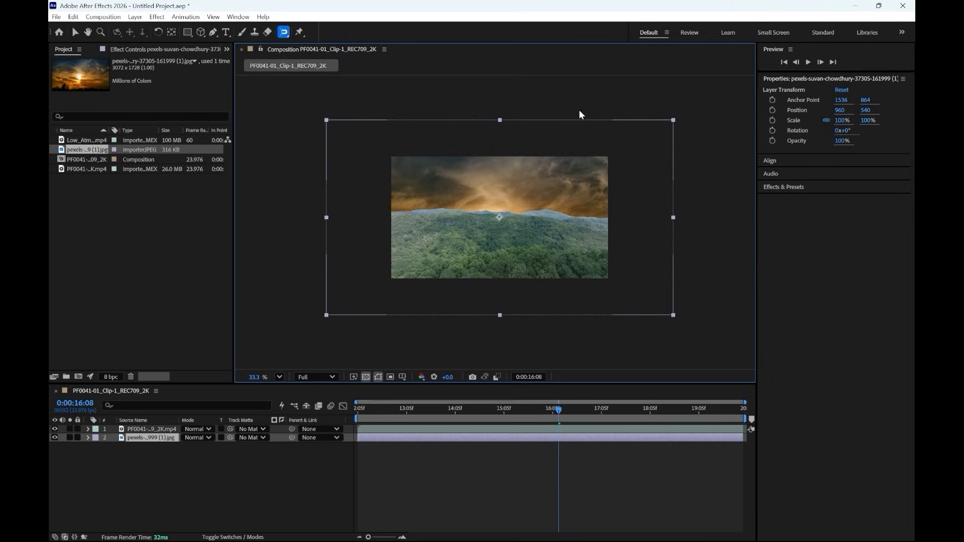
click(75, 32)
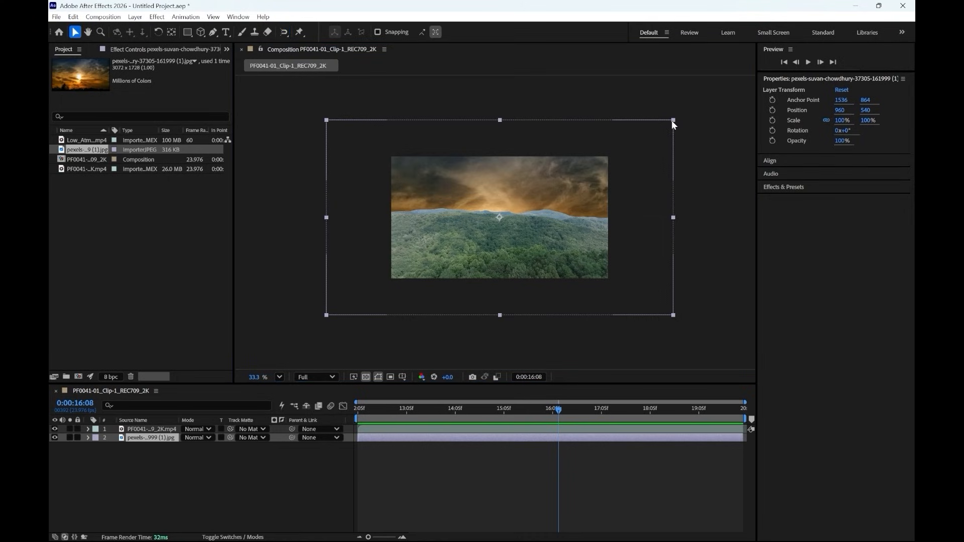
drag(673, 121, 602, 186)
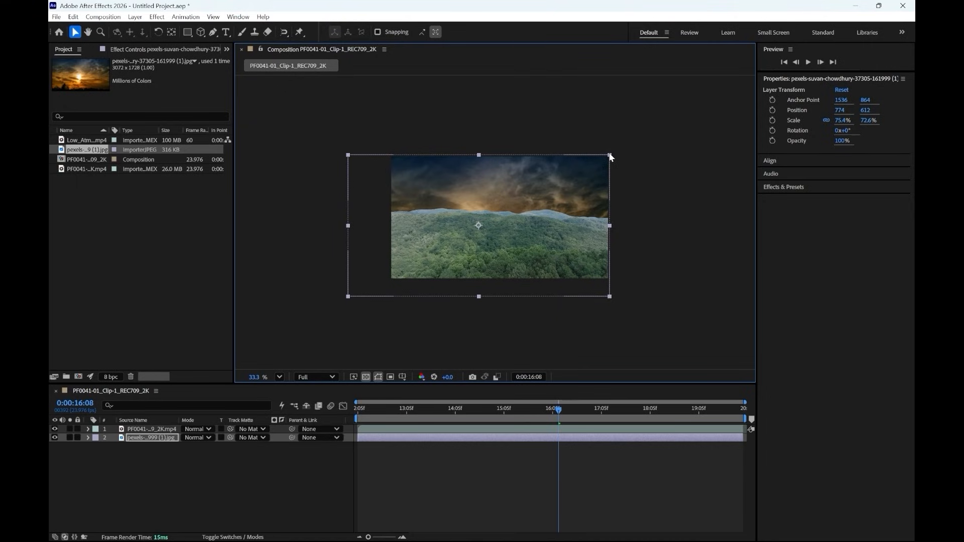
drag(611, 157, 597, 159)
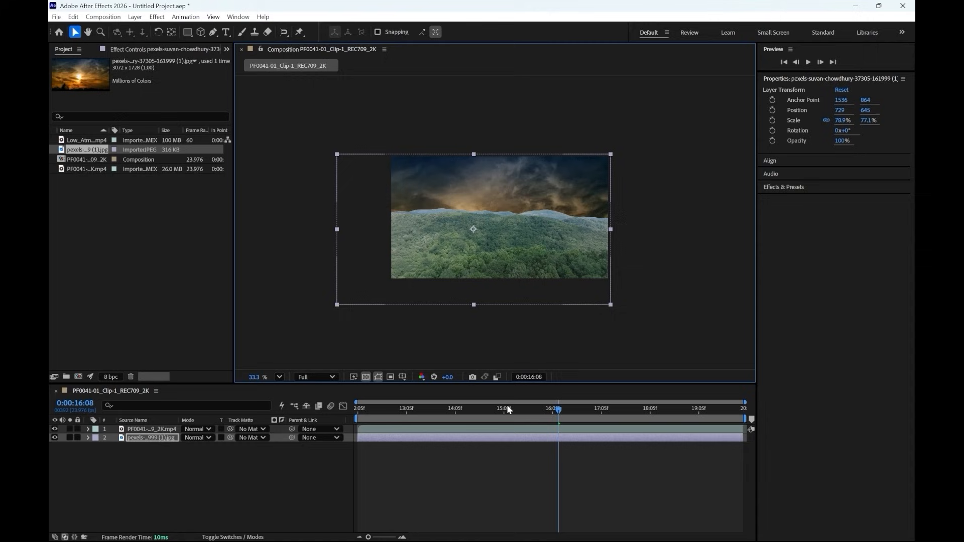
click(280, 377)
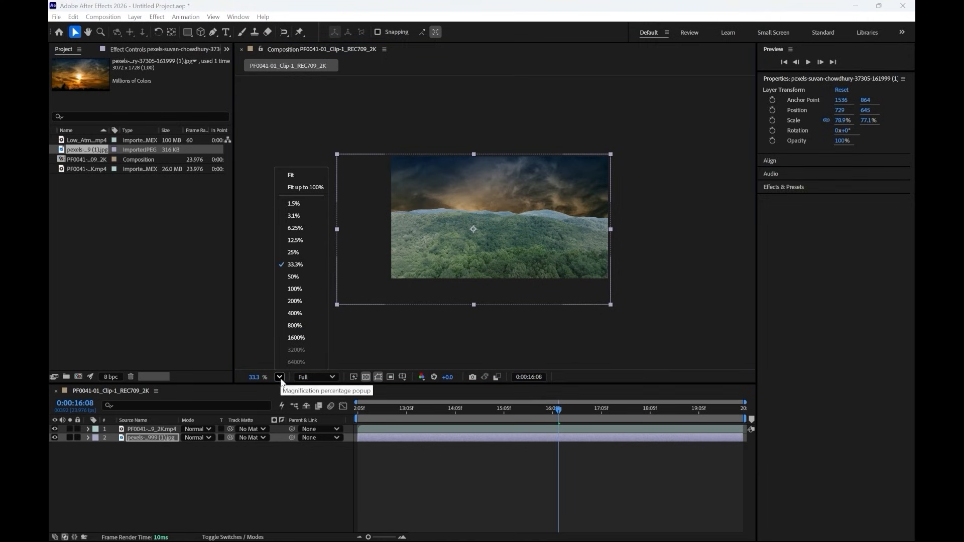
click(314, 189)
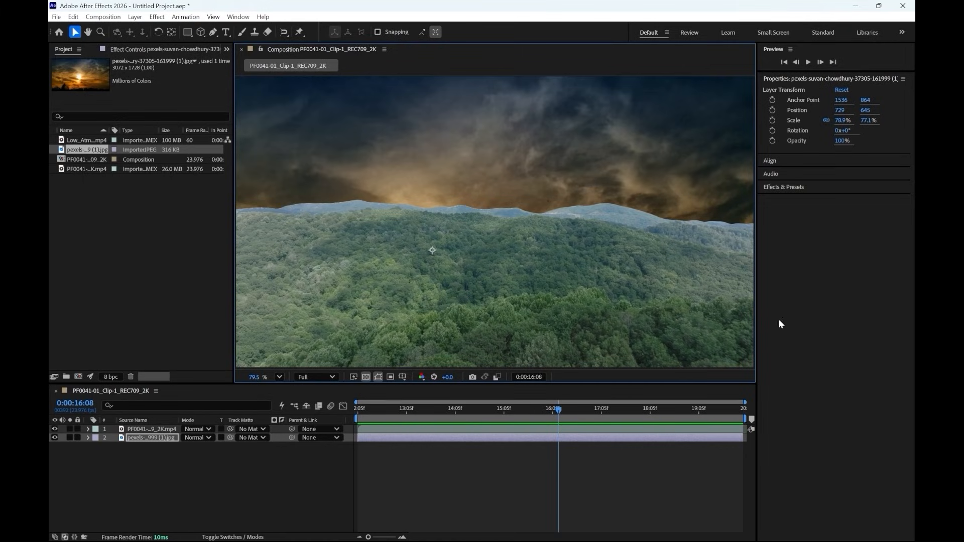
Find the Lumetri Color effect and apply it to the forest clip layer.
click(792, 187)
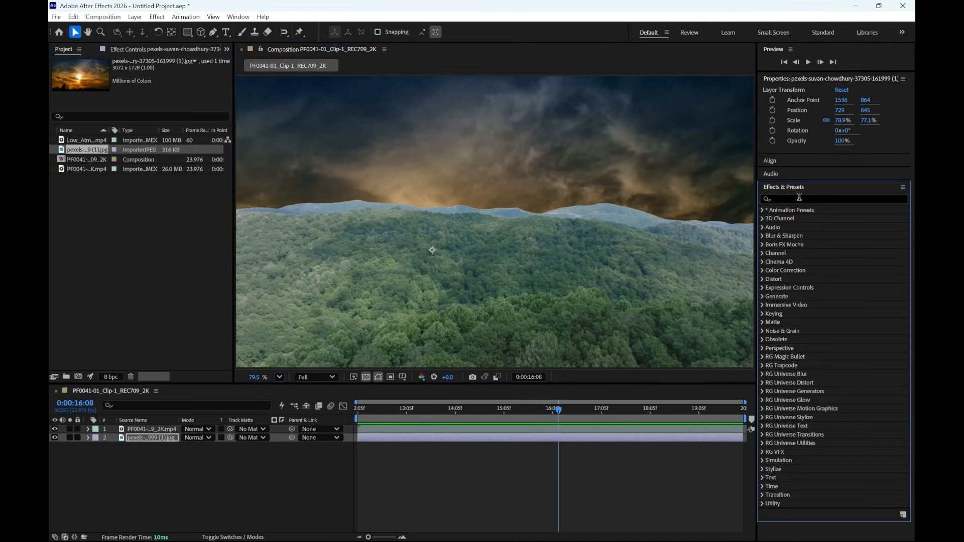
click(797, 197)
text(l)
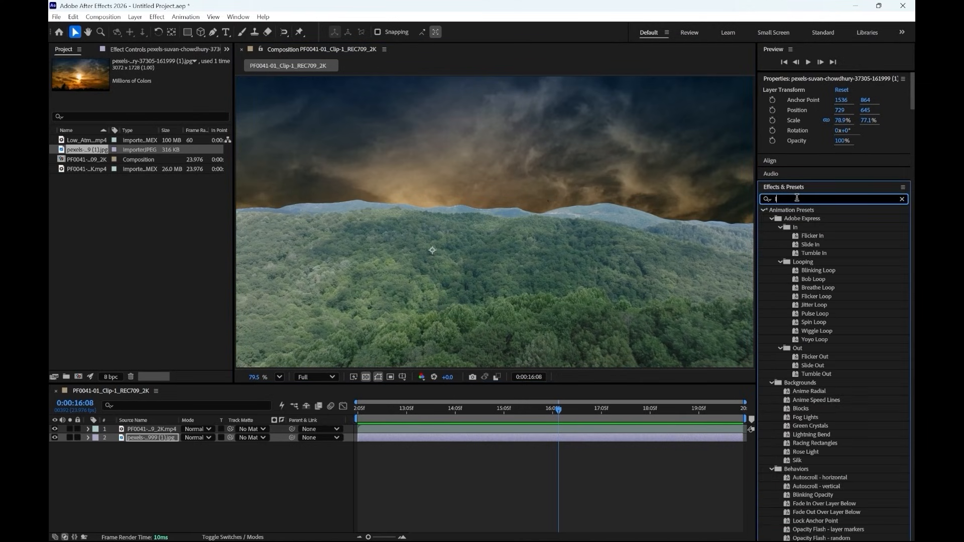
text(umetri)
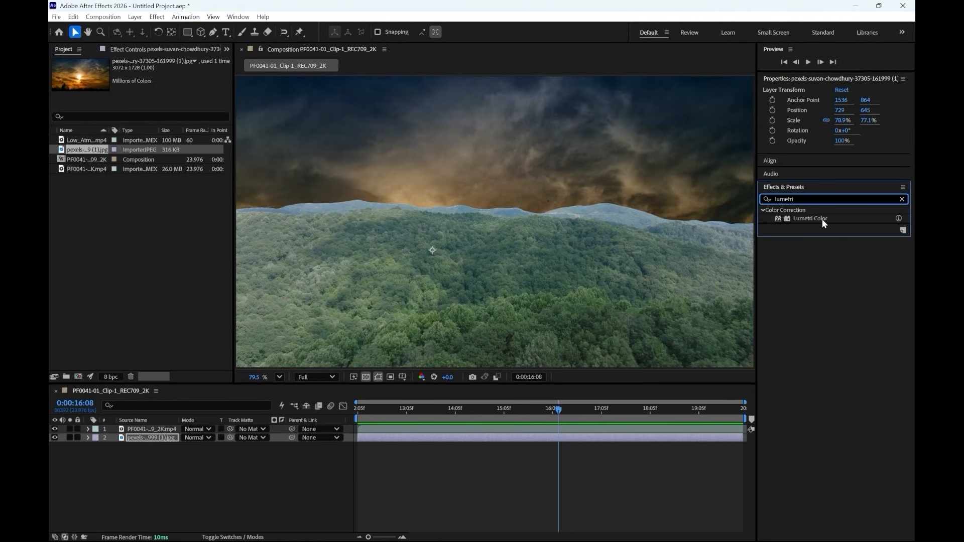
click(821, 220)
drag(814, 224, 156, 429)
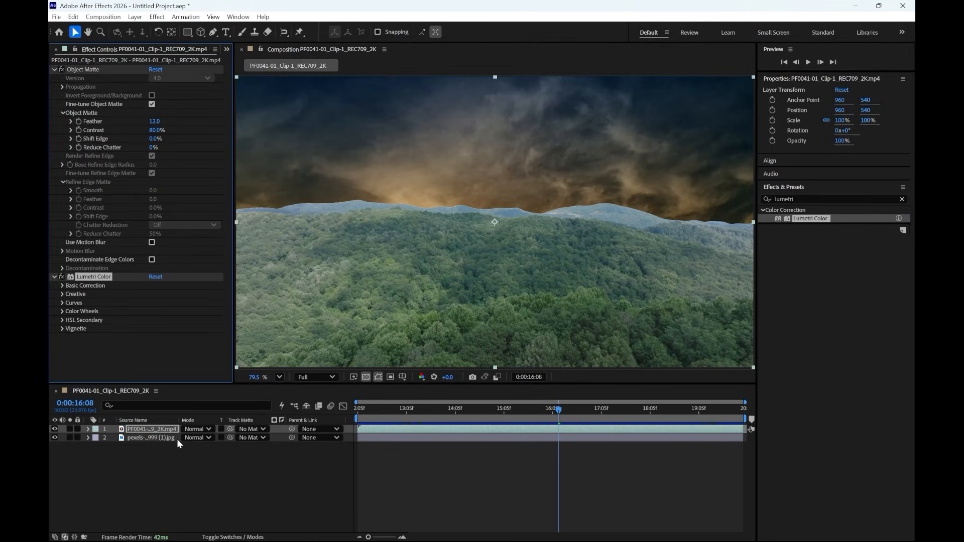
Rename the forest clip layer Mountains and the sunset image layer Sky, and save the project as Sky Replacement.
click(144, 433)
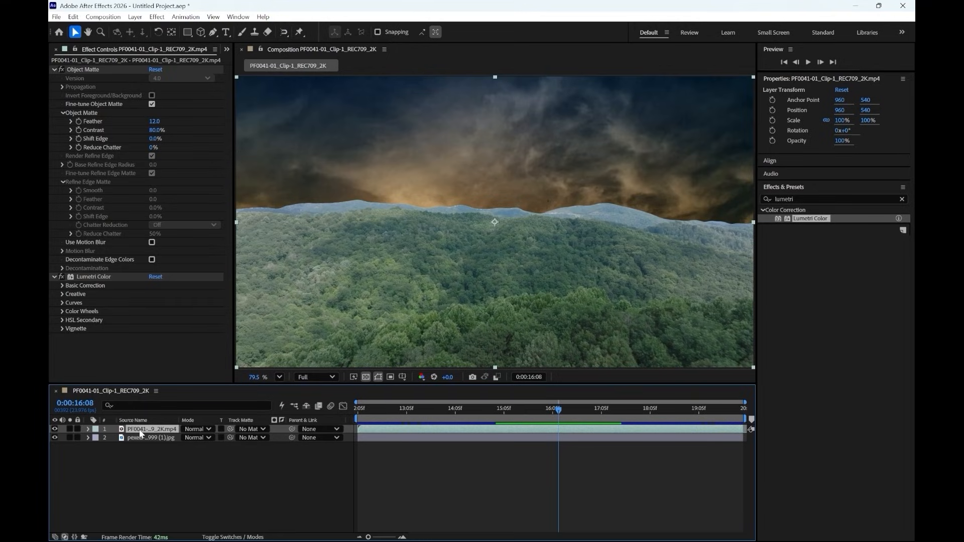
key(Return)
text(Mountains)
key(Return)
click(159, 440)
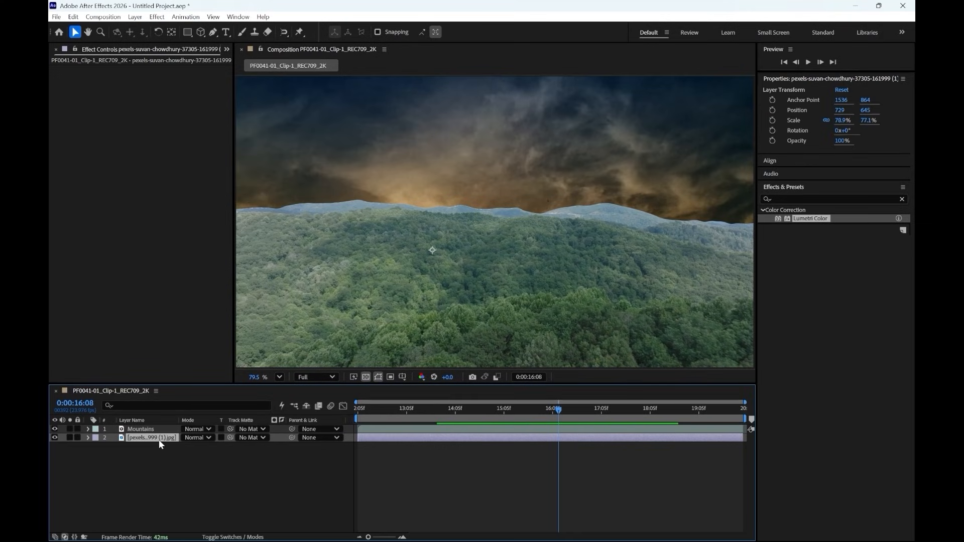
key(Return)
text(Sky)
key(Return)
click(151, 429)
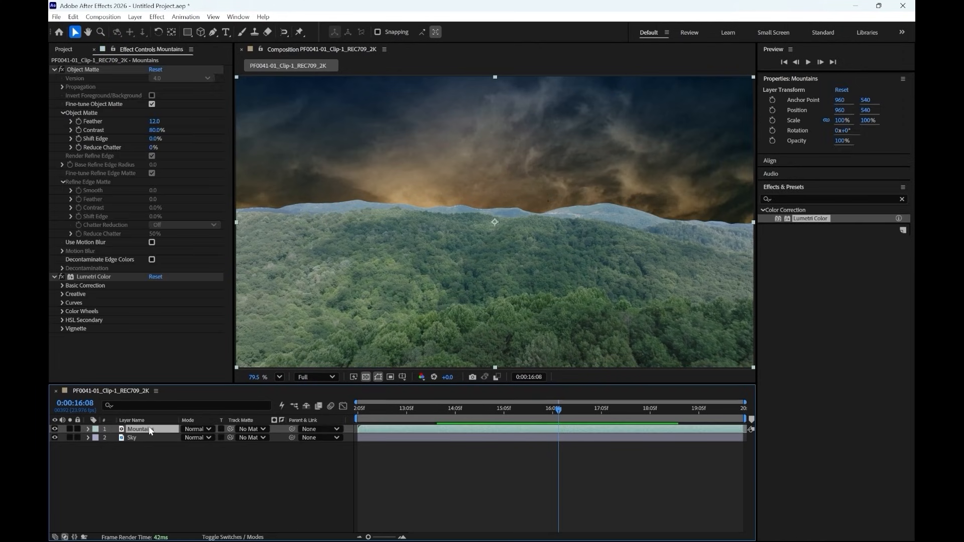
key(ctrl+s)
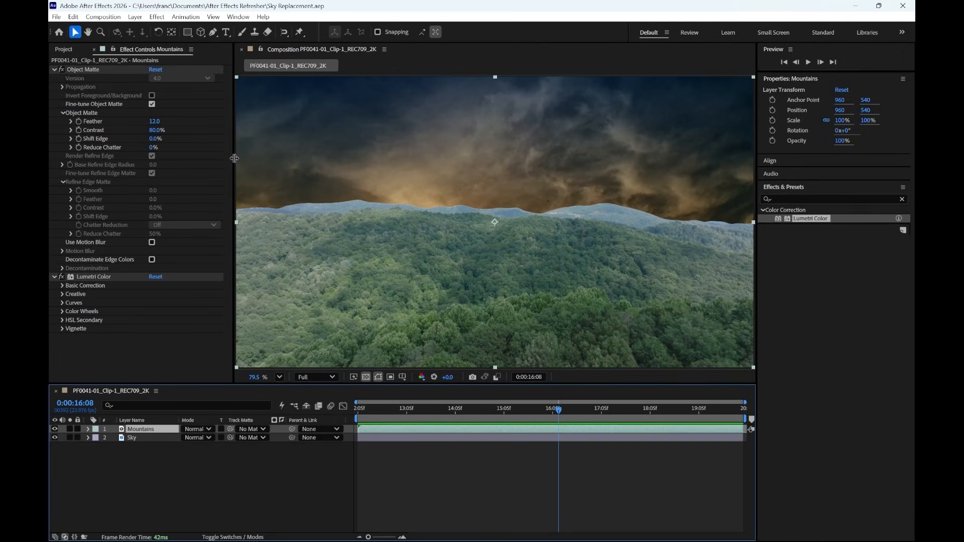
Collapse the Object Matte settings and raise the Mountains layer's Lumetri Color temperature to 97 in Basic Correction.
drag(236, 162, 195, 161)
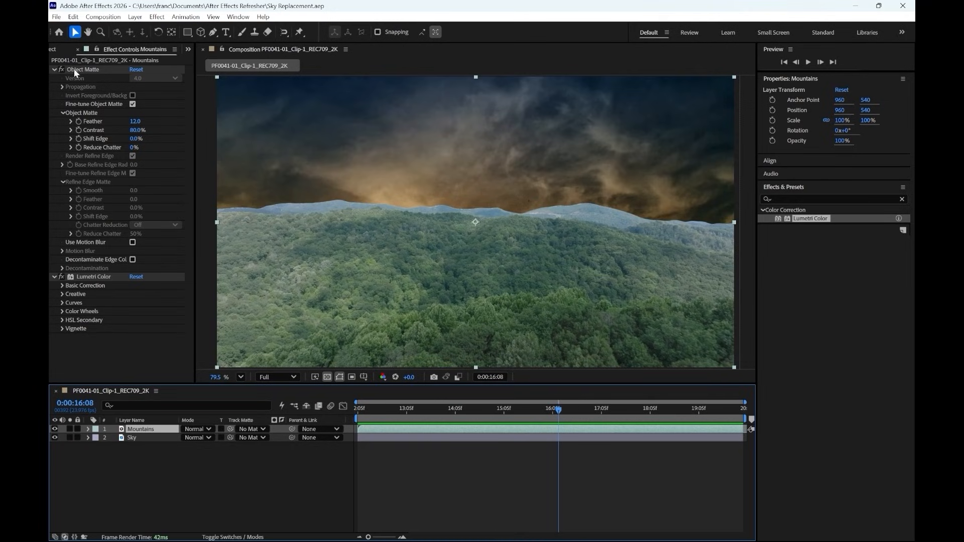
click(53, 68)
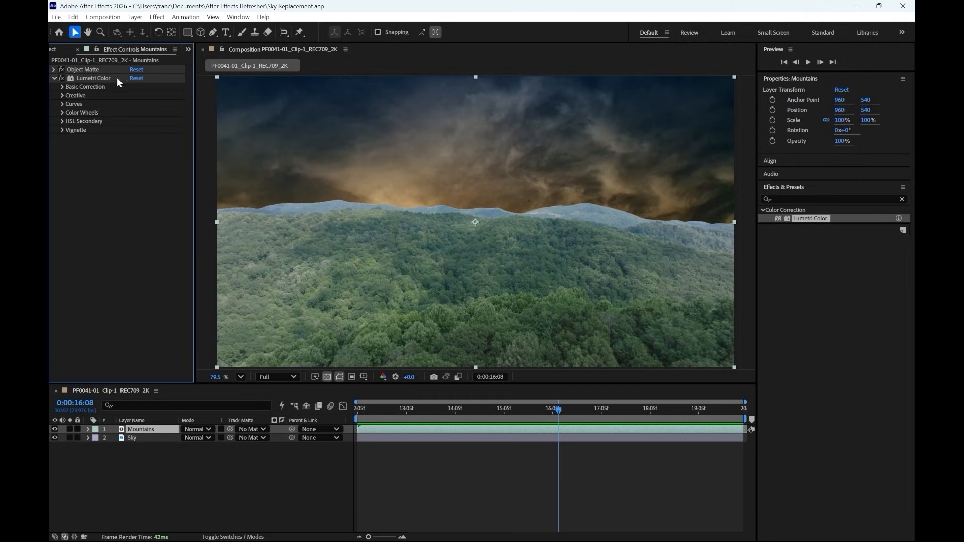
click(62, 86)
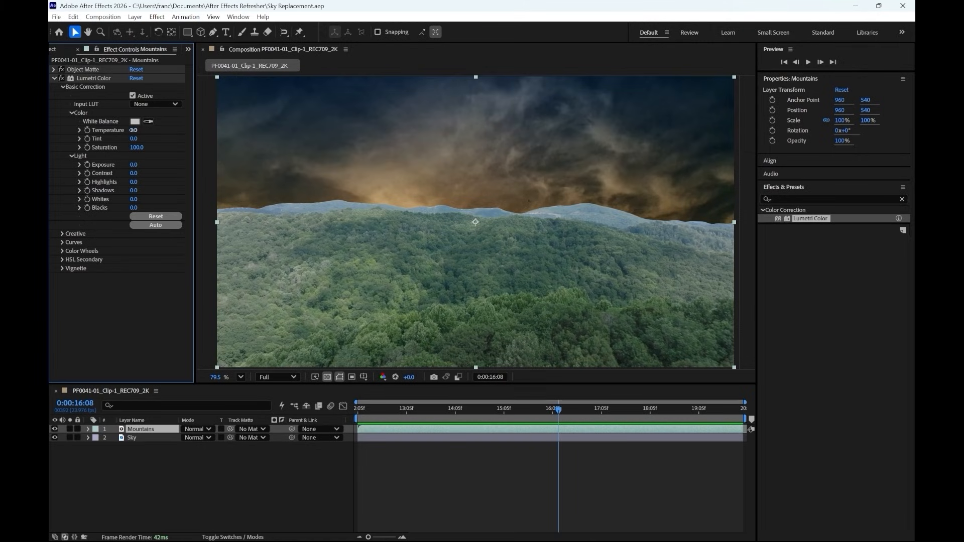
drag(133, 130, 189, 136)
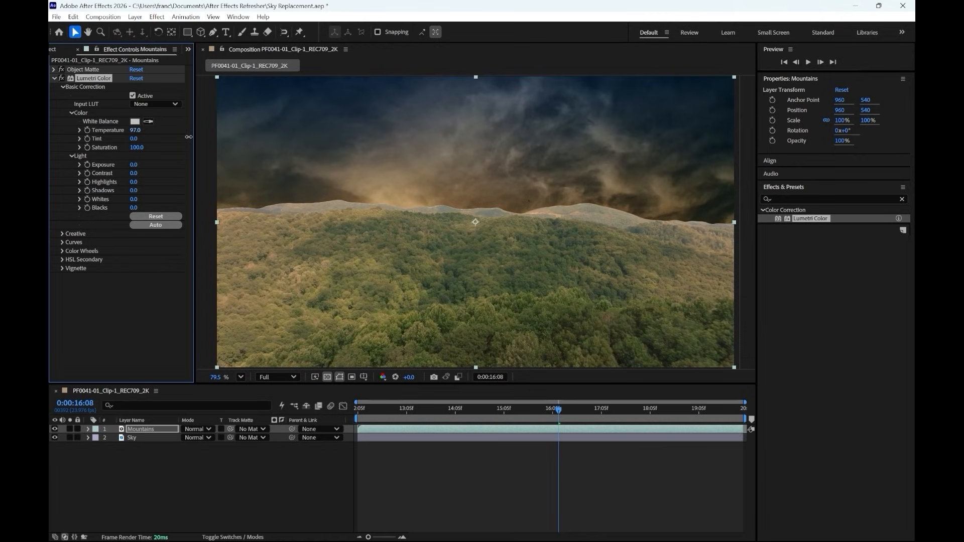
Set the Mountains layer's Lumetri temperature to -77, tint 25, exposure -3.2, contrast 29, highlights -41, shadows -20, whites -53 and blacks -30.
drag(189, 136, 107, 145)
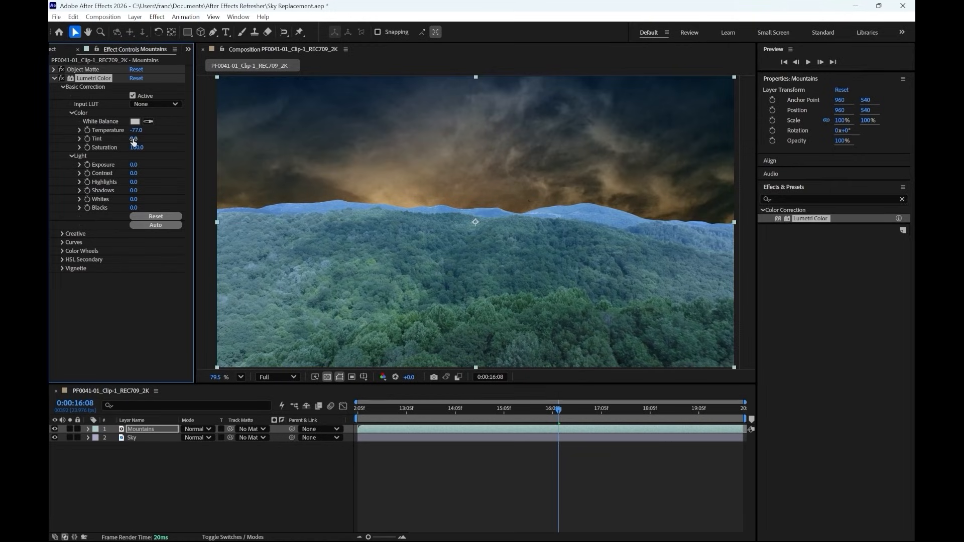
mouse_move(133, 138)
mouse_down()
mouse_move(163, 140)
mouse_move(133, 143)
mouse_move(149, 143)
mouse_up()
drag(133, 165, 117, 164)
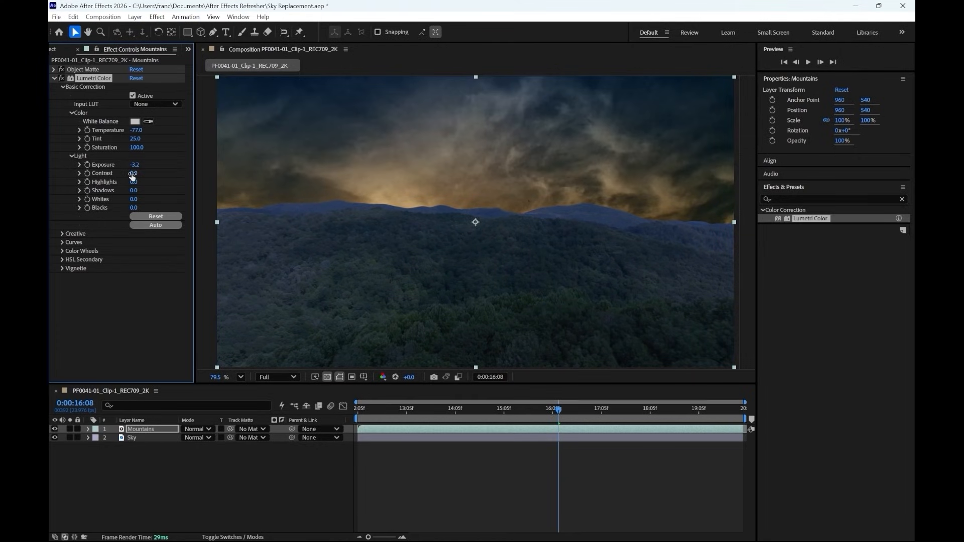
drag(132, 173, 146, 174)
drag(135, 185, 121, 211)
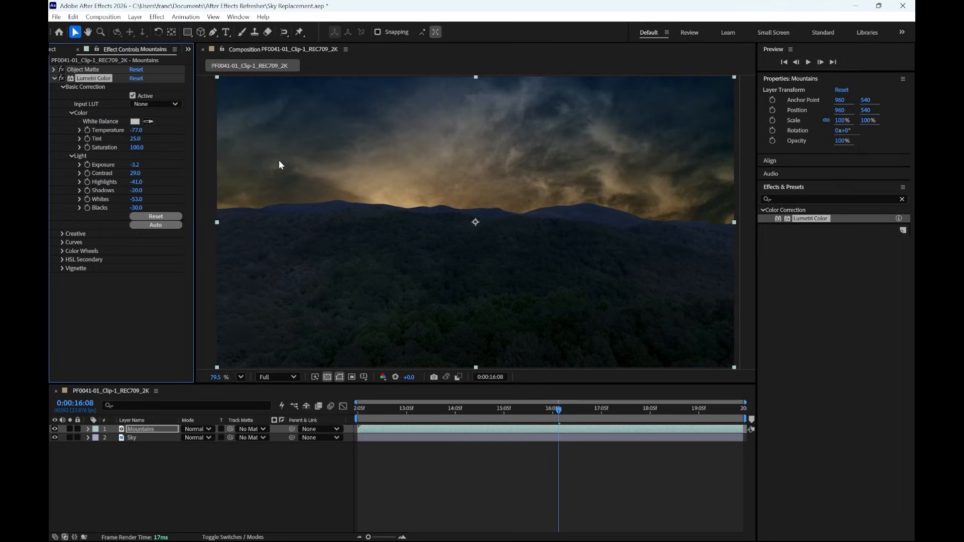
Add an adjustment layer above the Mountains layer and rename it Grade.
click(134, 17)
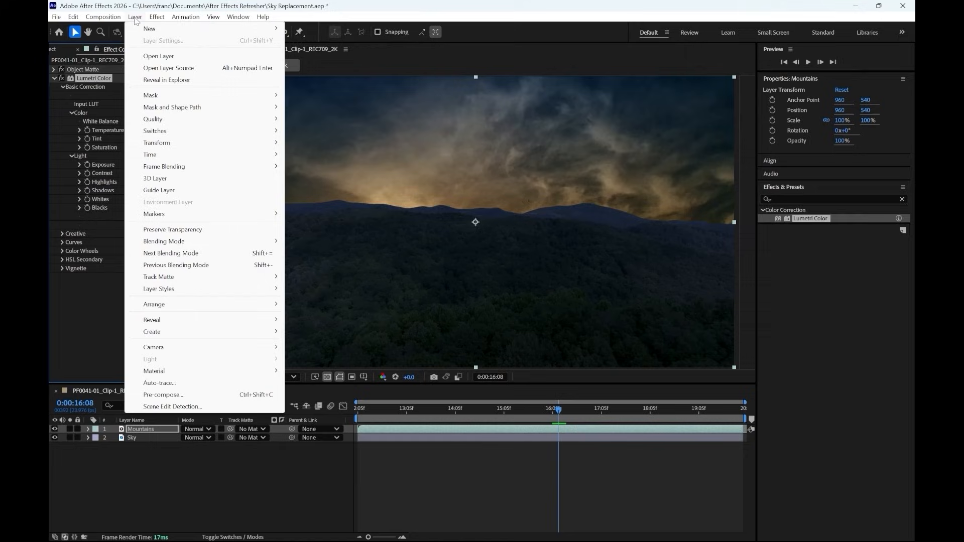
mouse_move(151, 29)
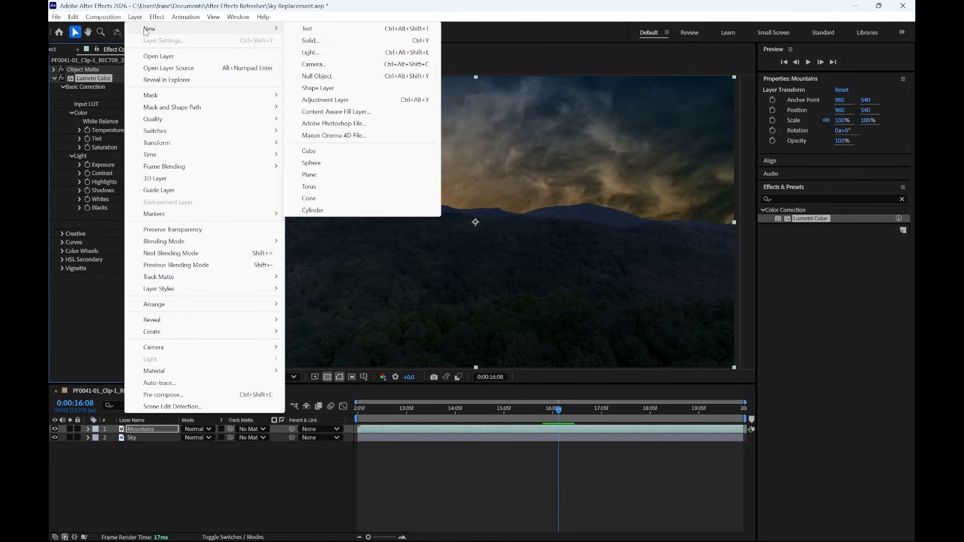
click(326, 99)
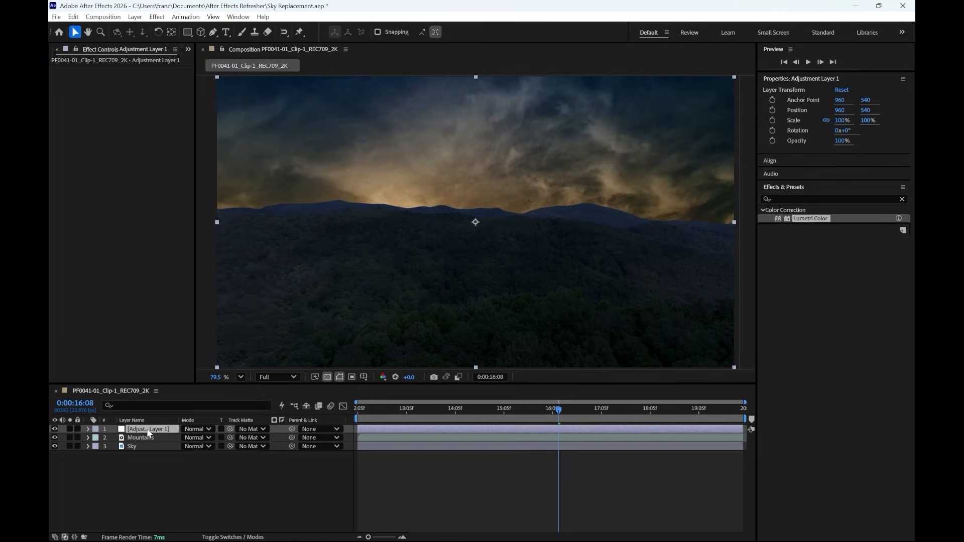
click(148, 430)
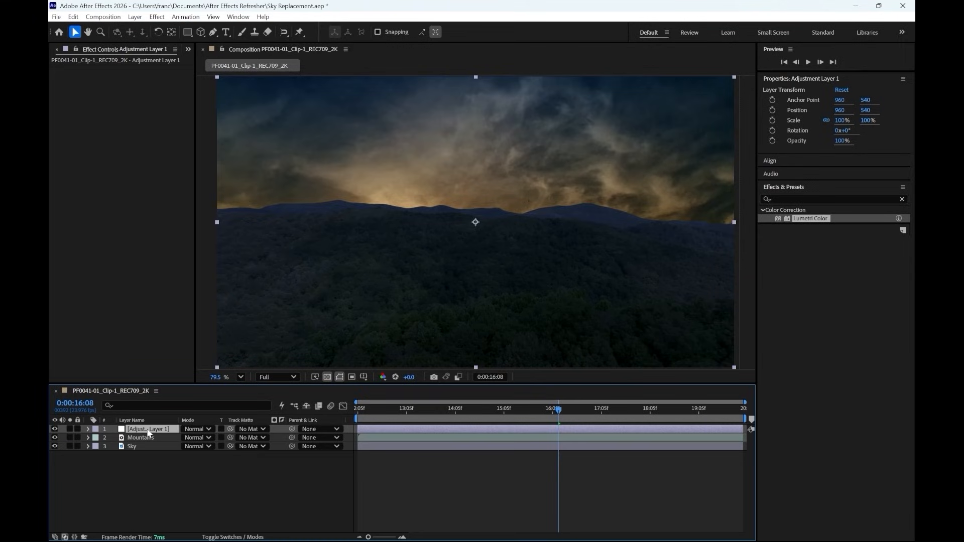
key(Return)
text(Grade)
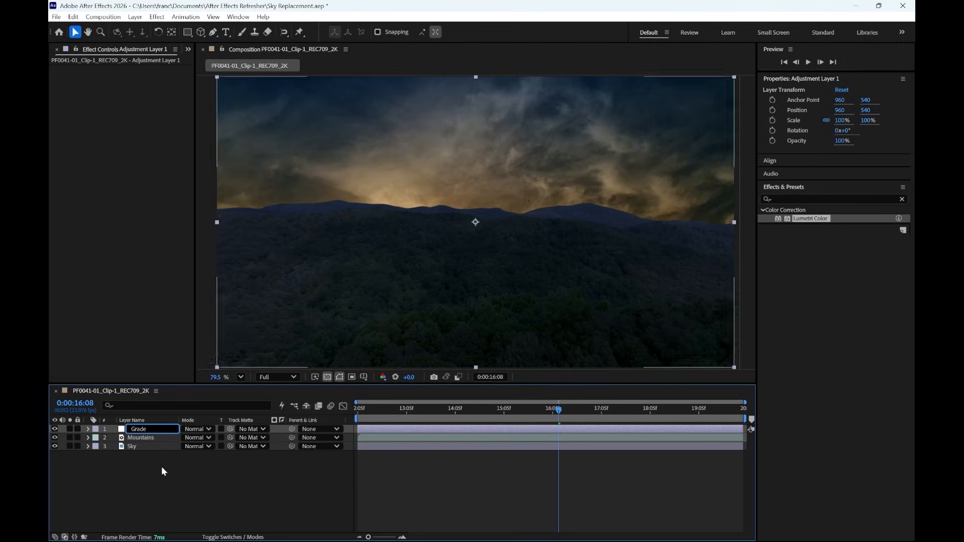
click(170, 478)
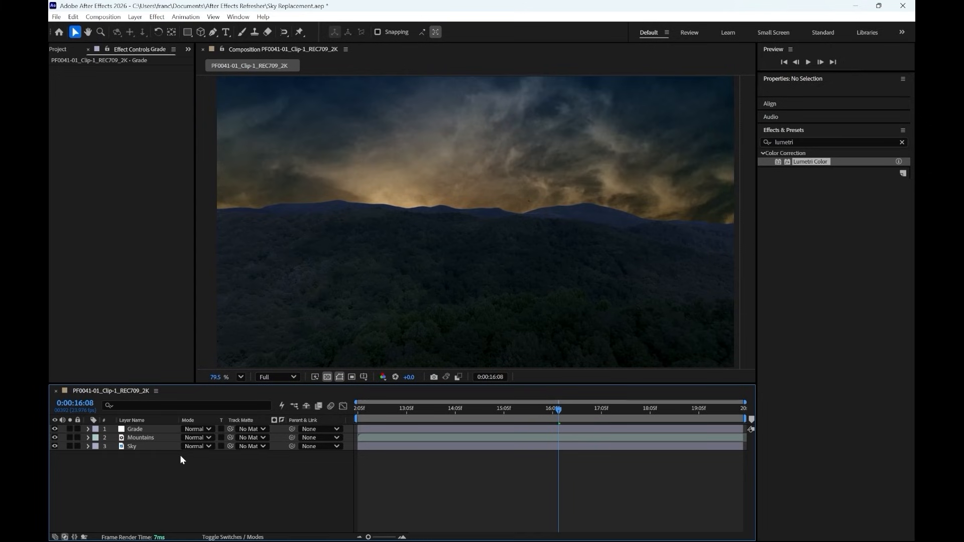
Apply Lumetri Color to the Grade layer and warm its Basic Correction temperature slightly.
click(149, 429)
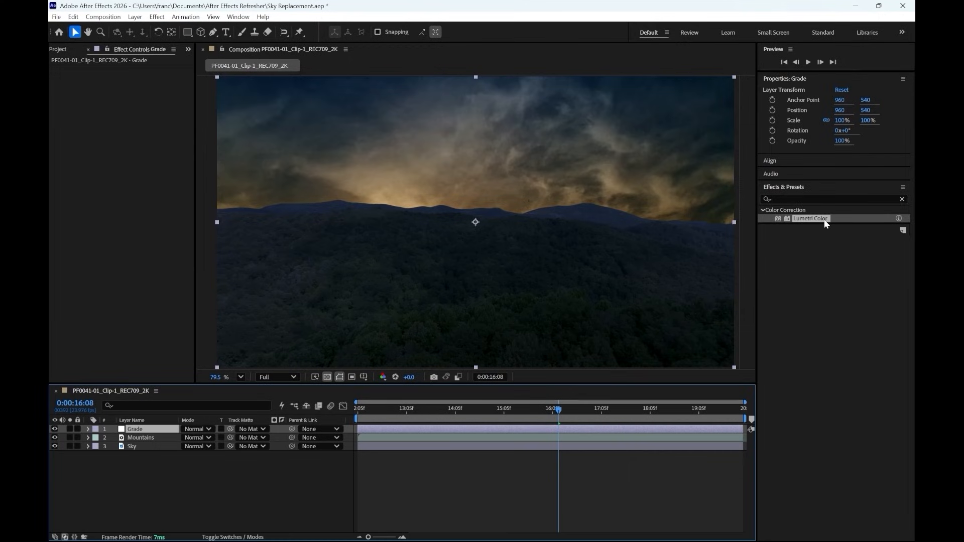
drag(806, 221, 155, 427)
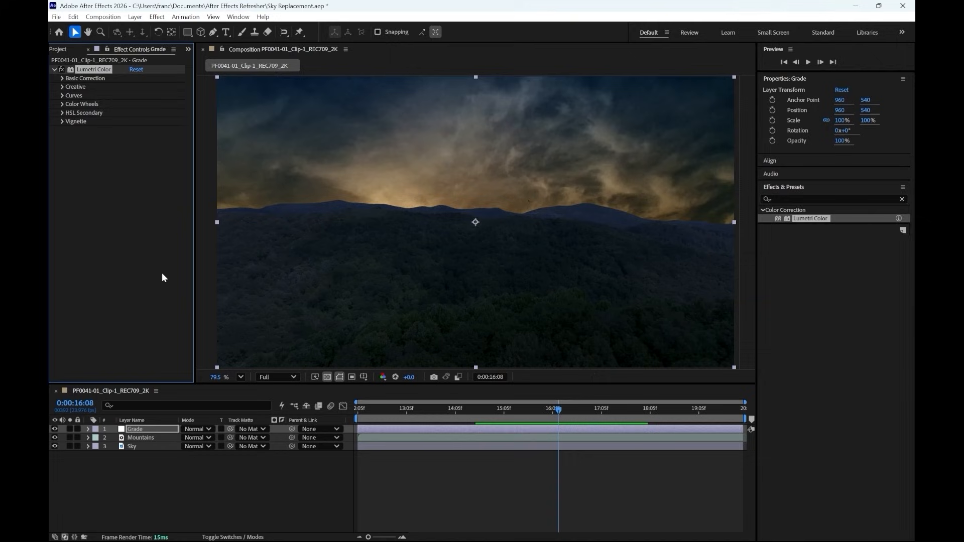
click(62, 87)
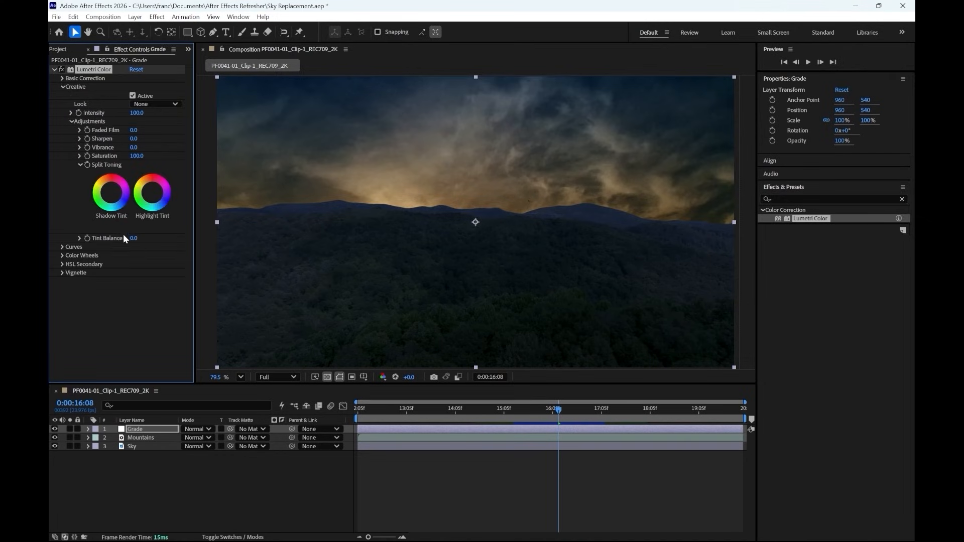
click(62, 77)
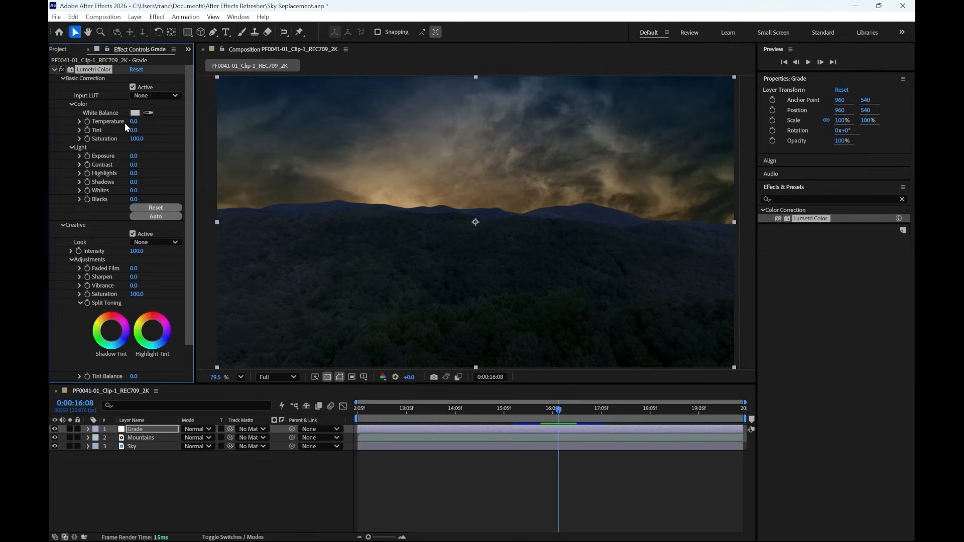
drag(134, 123, 149, 121)
click(62, 79)
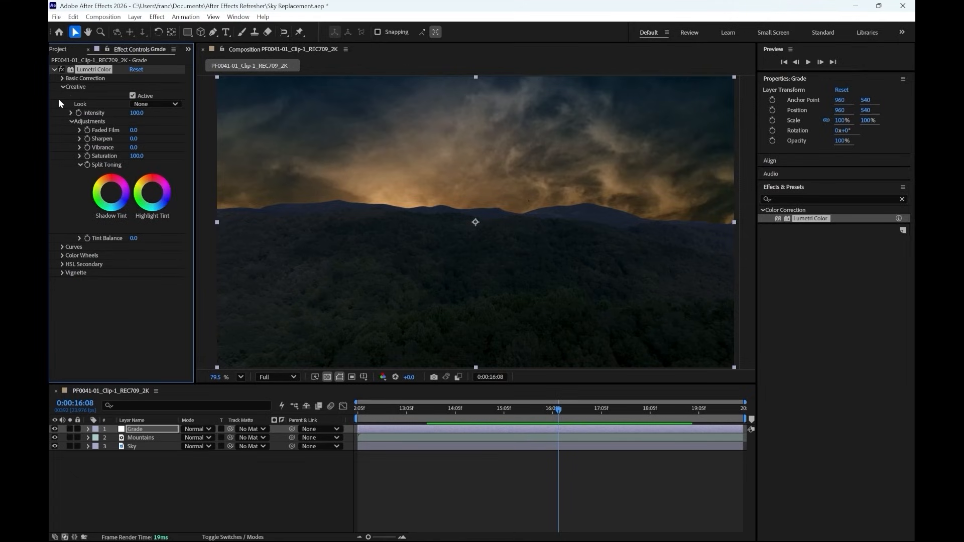
Apply the SL CLEAN FUJI B SOFT creative look to the Grade layer and set its intensity to 80.
click(155, 104)
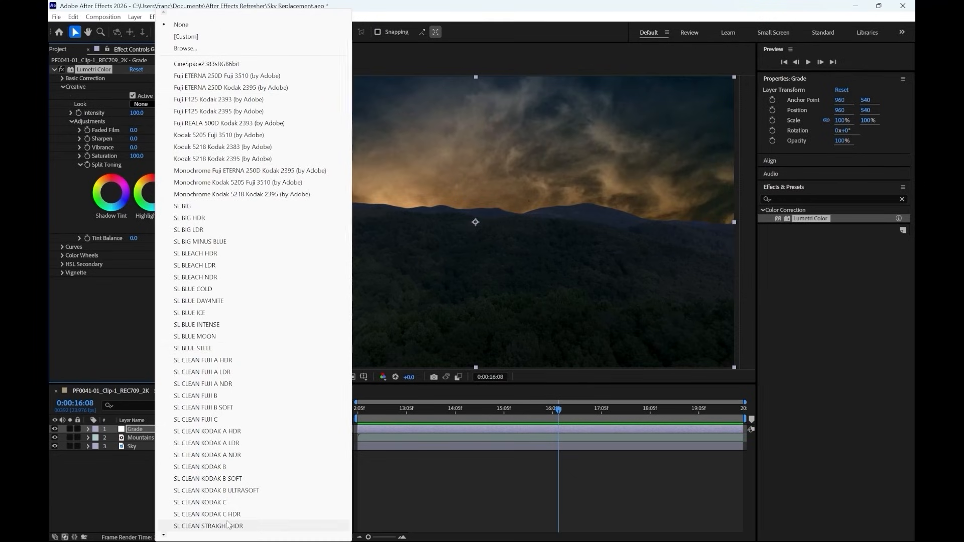
click(231, 408)
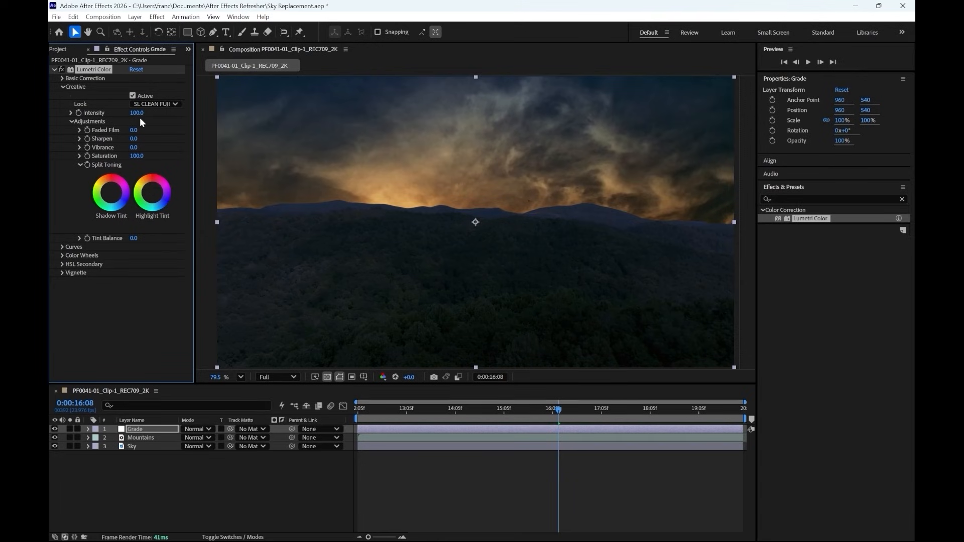
drag(136, 113, 157, 127)
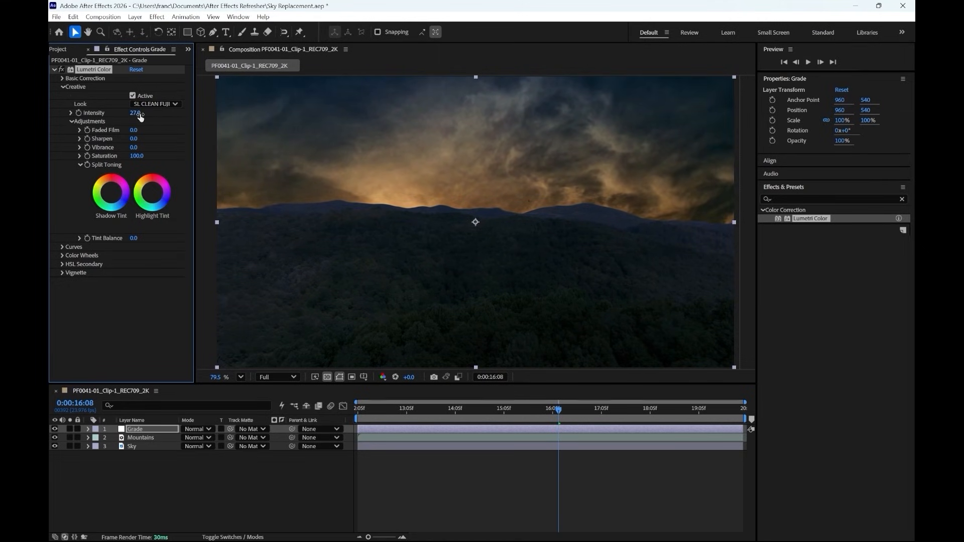
click(139, 114)
text(80)
key(Return)
Play back the graded composition, scrub through the timeline and return the playhead to 0:00:12:05.
key(space)
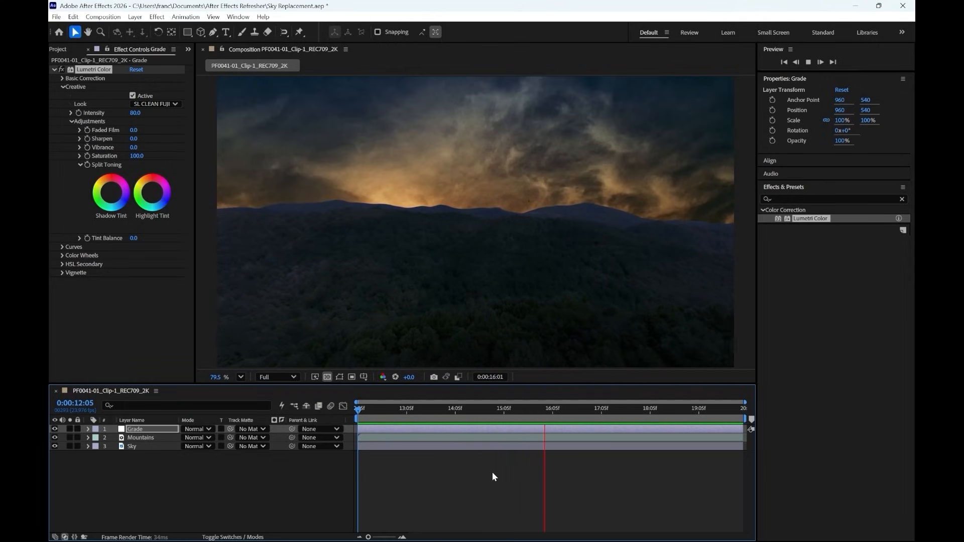
click(545, 430)
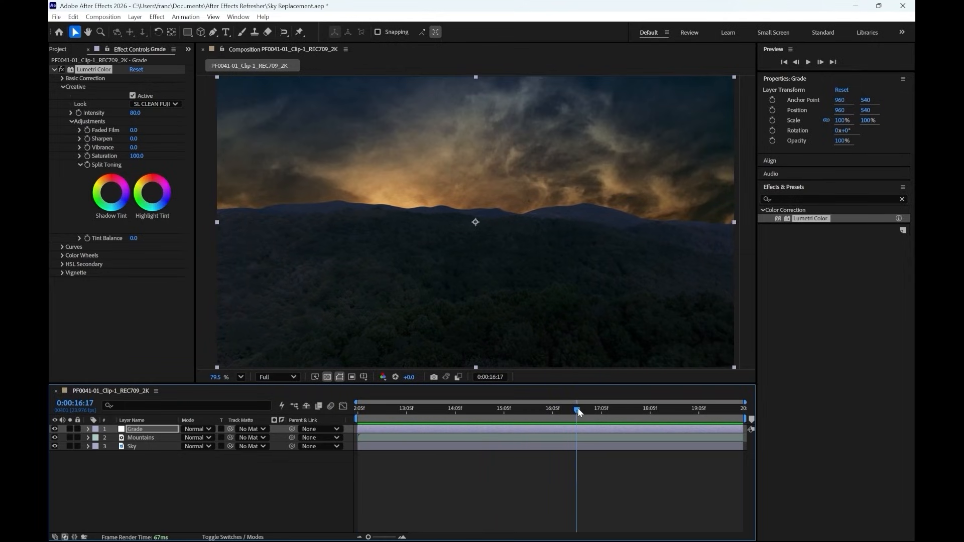
drag(577, 411, 331, 480)
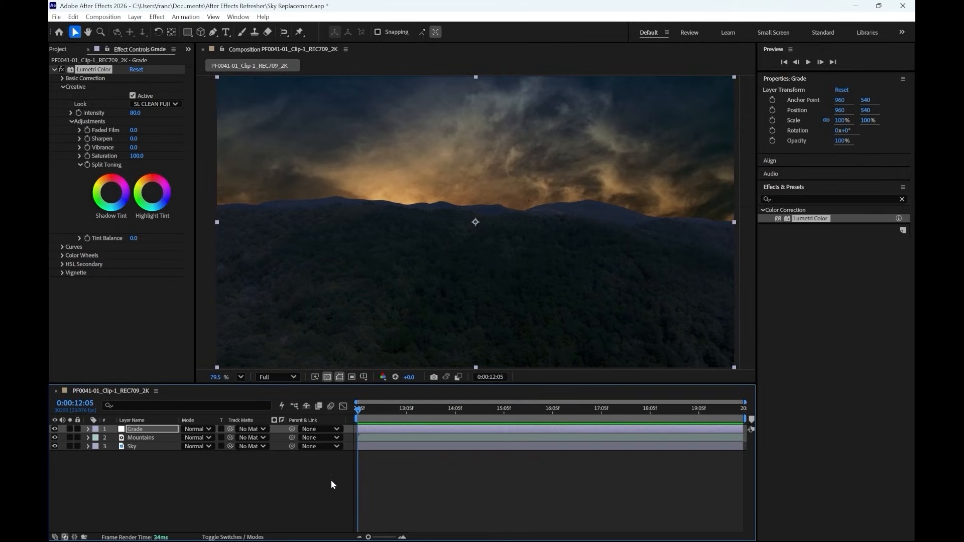